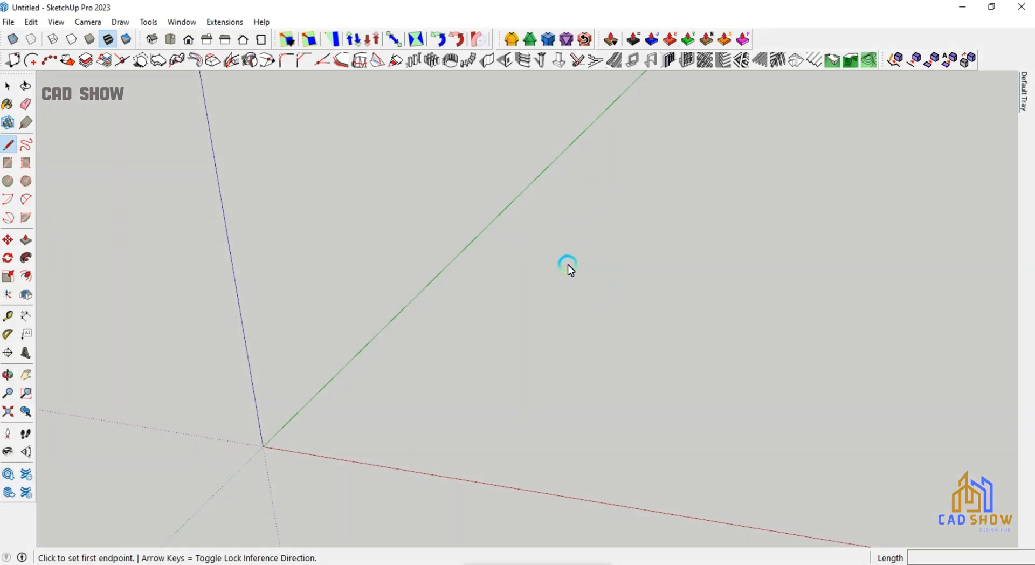
# Step: Draw two connected perpendicular lines on the ground, parallel to the red and green axes, with a length of 1'
pyautogui.click(560, 278)
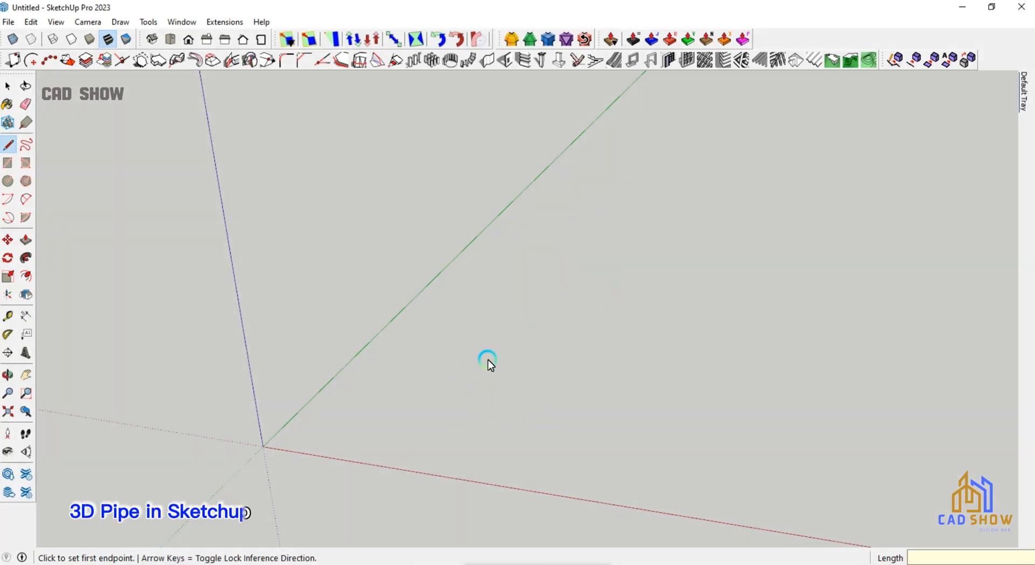
pyautogui.click(527, 327)
pyautogui.write('1')
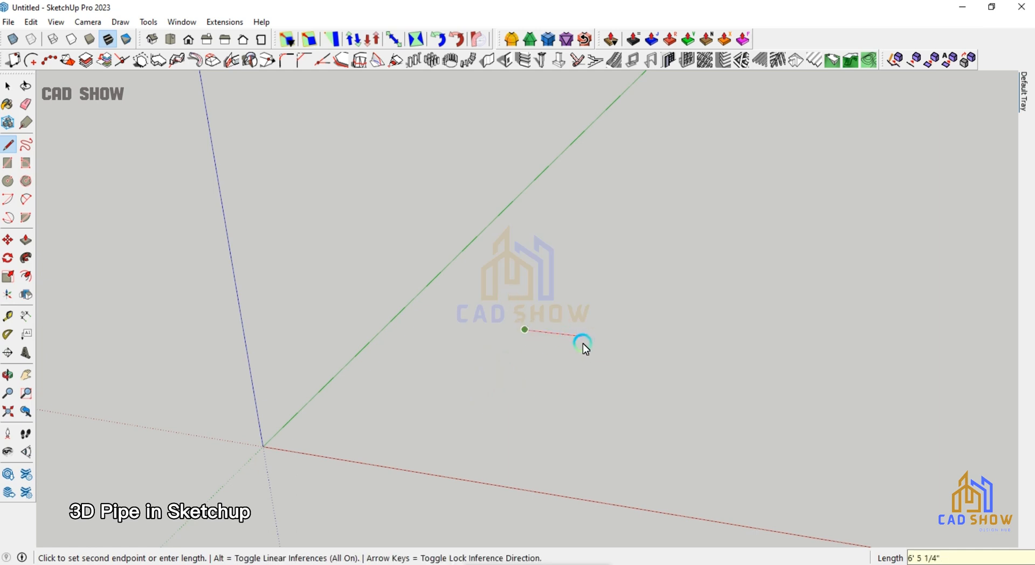
pyautogui.write("'")
pyautogui.press('Return')
pyautogui.scroll(6, 543, 344)
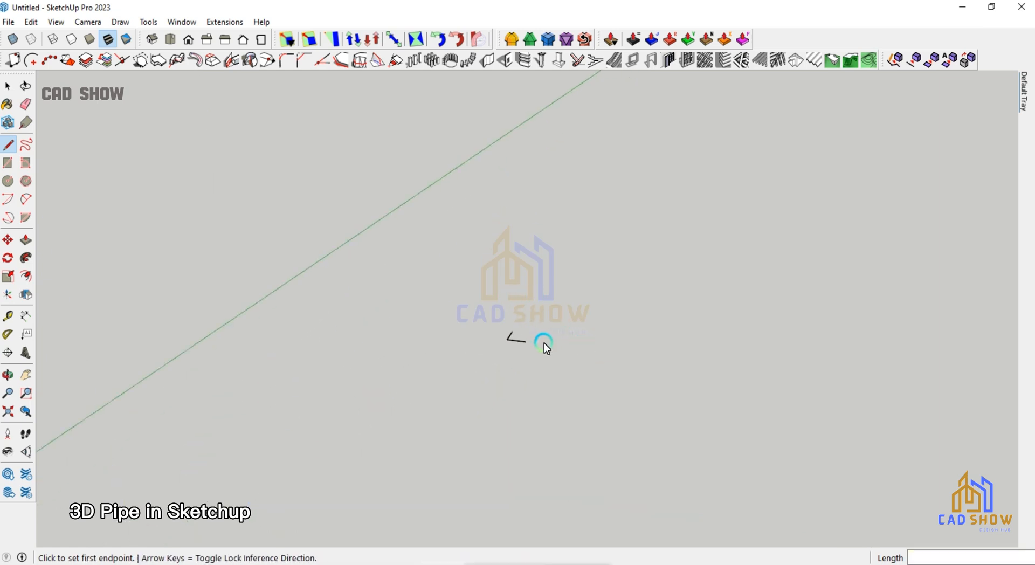
pyautogui.click(22, 420)
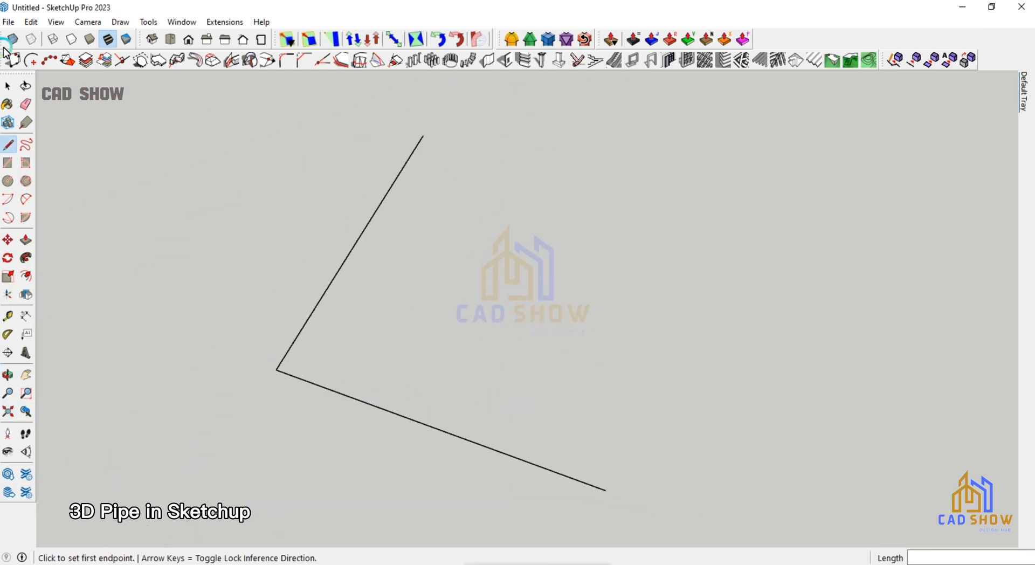
pyautogui.press('space')
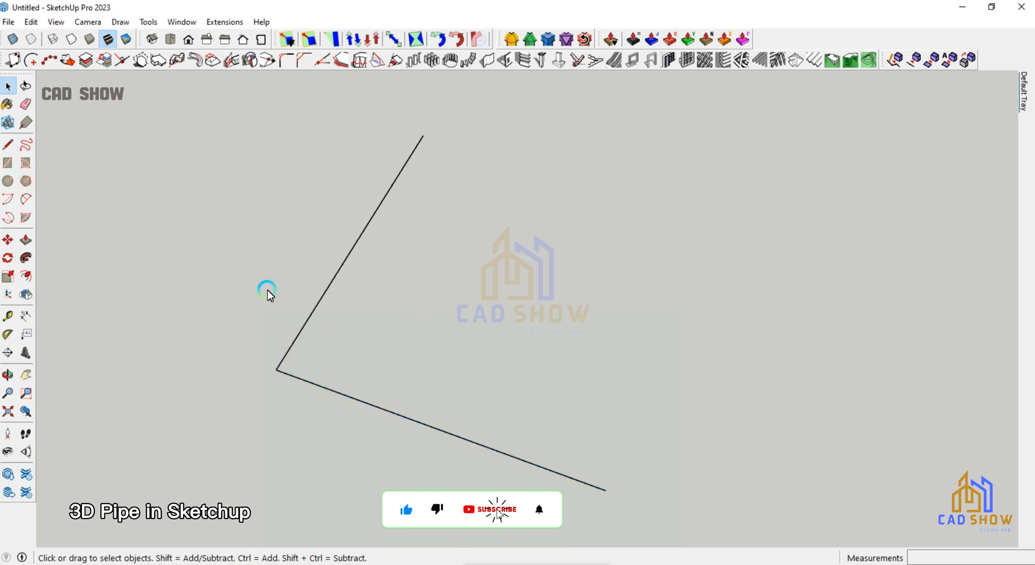
# Step: Round the corner between the two lines with a tangent arc of about 8 11/16" radius, trimming the corner
pyautogui.click(292, 340)
pyautogui.press('a')
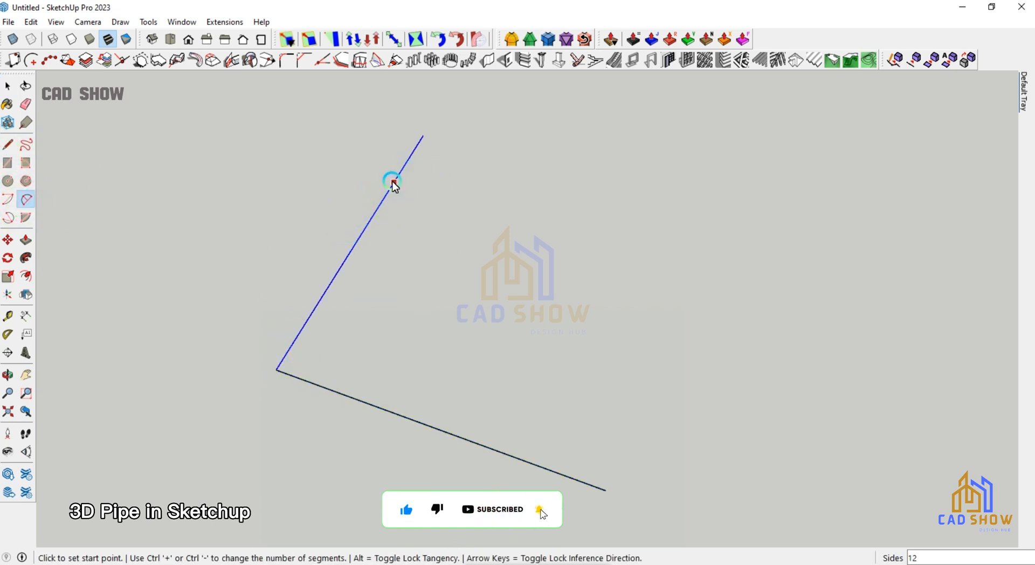
pyautogui.click(394, 186)
pyautogui.doubleClick(569, 477)
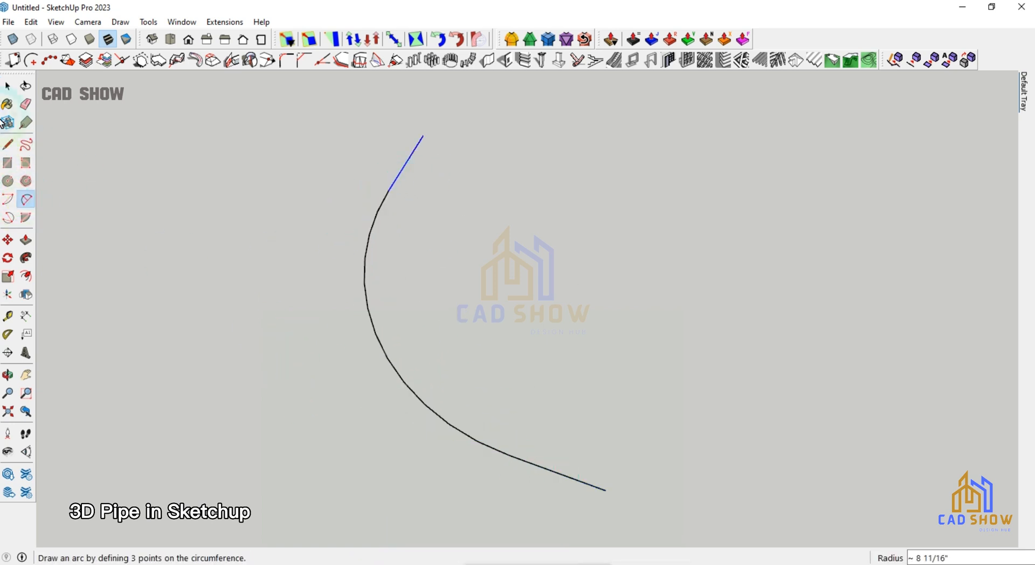
# Step: Set the corner arc's segment count to 50
pyautogui.press('space')
pyautogui.moveTo(441, 336); pyautogui.dragTo(324, 384)
pyautogui.click(48, 57)
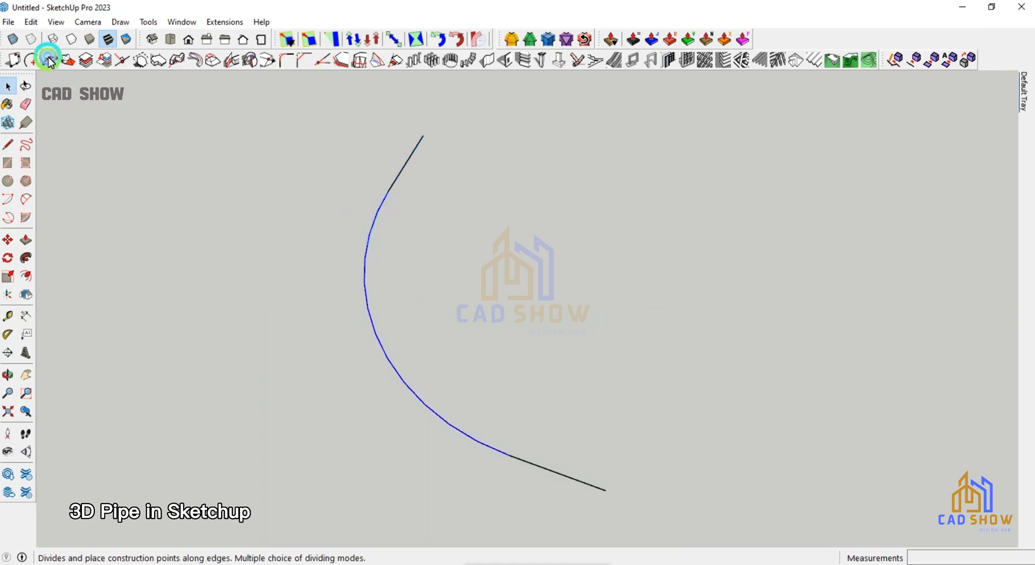
pyautogui.click(441, 43)
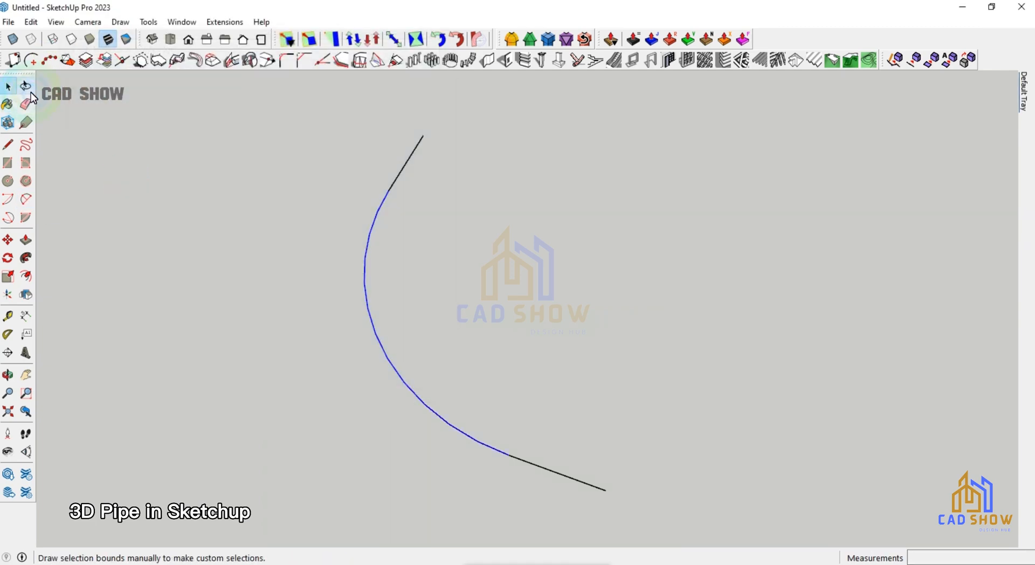
pyautogui.click(1024, 89)
pyautogui.click(934, 166)
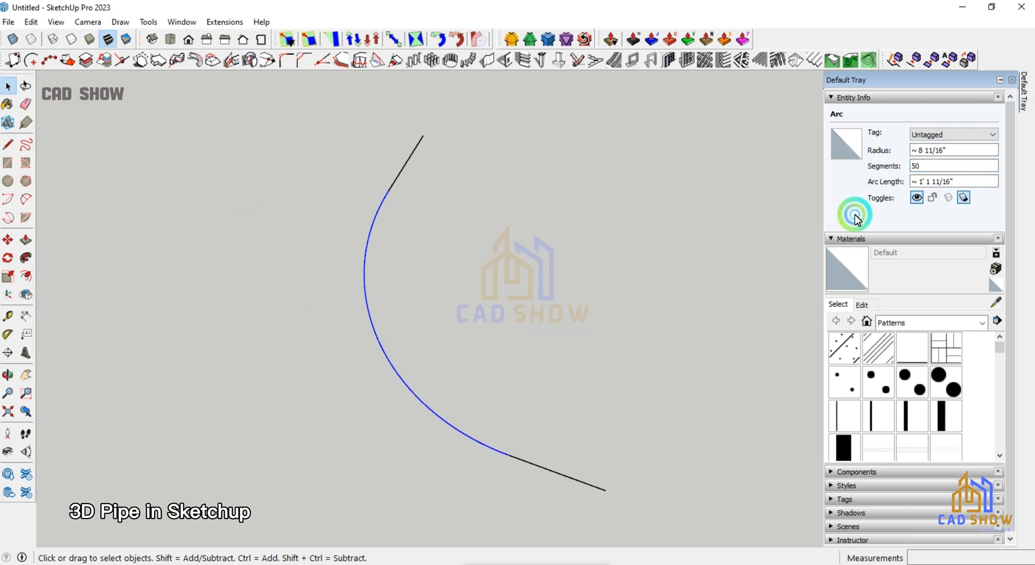
pyautogui.click(560, 295)
# Step: Select the whole curved path, show an additional extension toolbar and dock it below the existing toolbars
pyautogui.scroll(-1, 369, 283)
pyautogui.moveTo(377, 305); pyautogui.dragTo(323, 307, button='middle')
pyautogui.moveTo(575, 499); pyautogui.dragTo(309, 133)
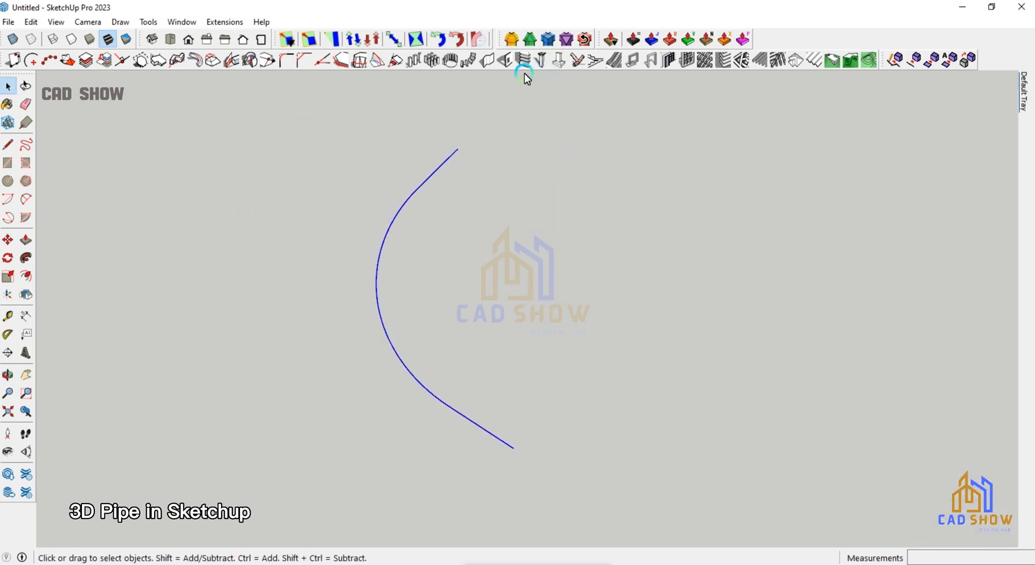
pyautogui.rightClick(777, 41)
pyautogui.click(682, 471)
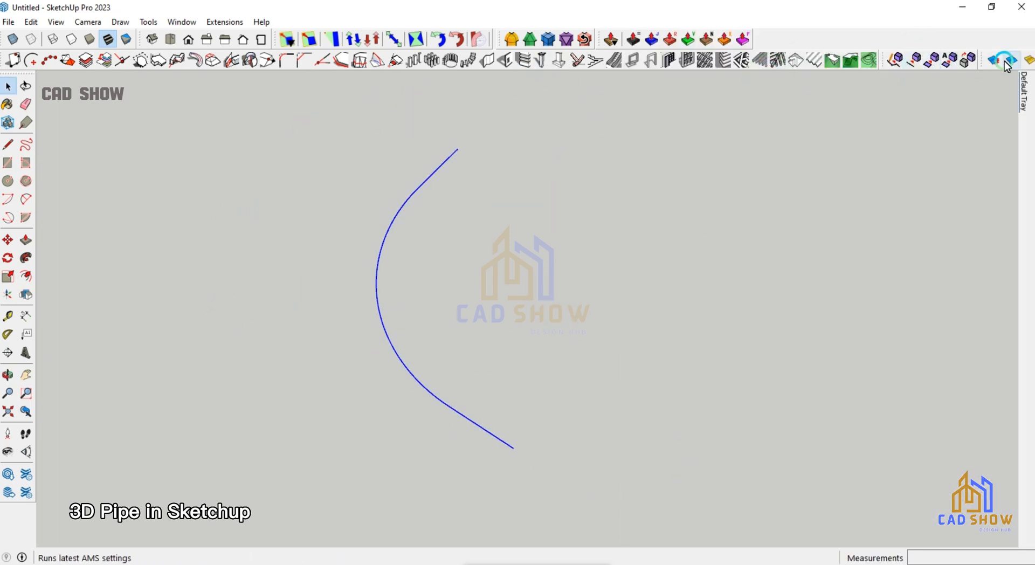
pyautogui.click(749, 85)
pyautogui.moveTo(749, 86); pyautogui.dragTo(369, 87)
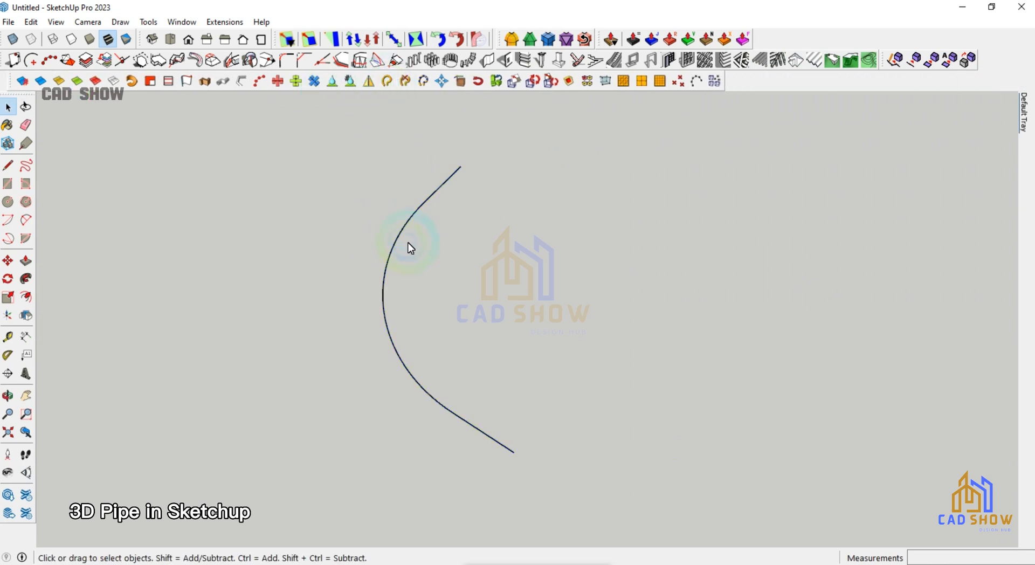
# Step: Draw a circle of 2" radius centred on the path's near endpoint, perpendicular to the path
pyautogui.moveTo(468, 289); pyautogui.dragTo(378, 372, button='middle')
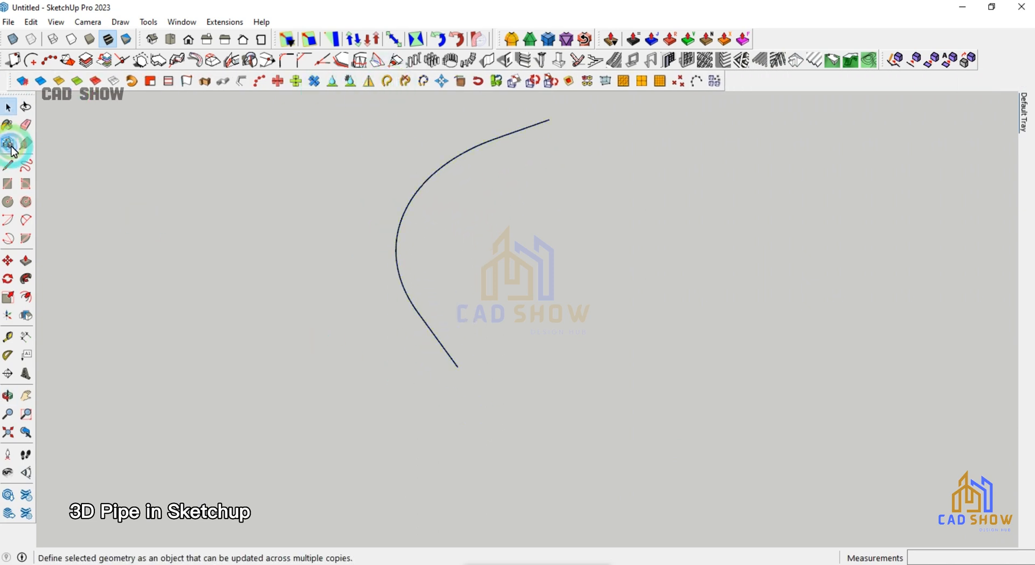
pyautogui.click(27, 204)
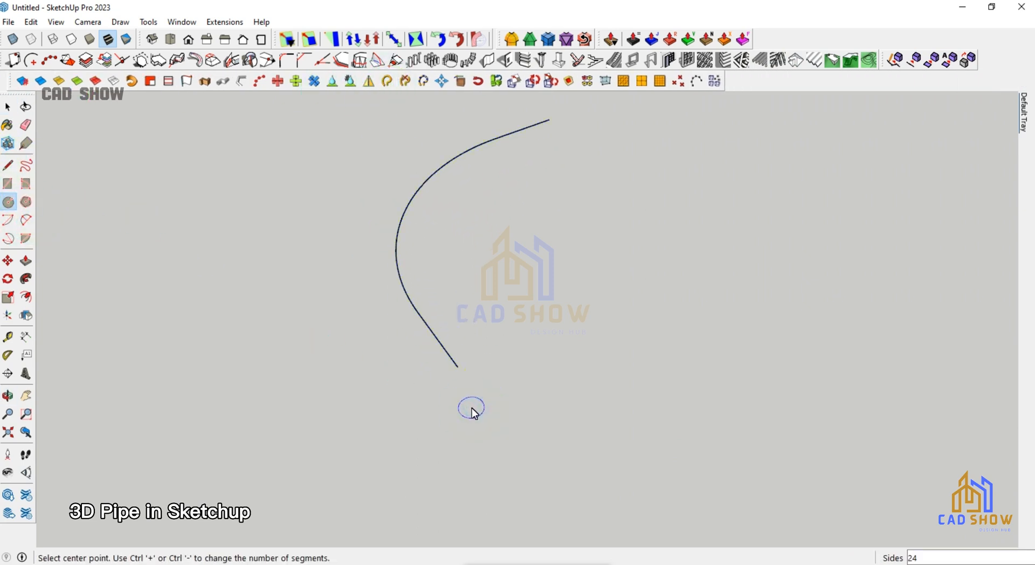
pyautogui.click(457, 366)
pyautogui.scroll(3, 499, 359)
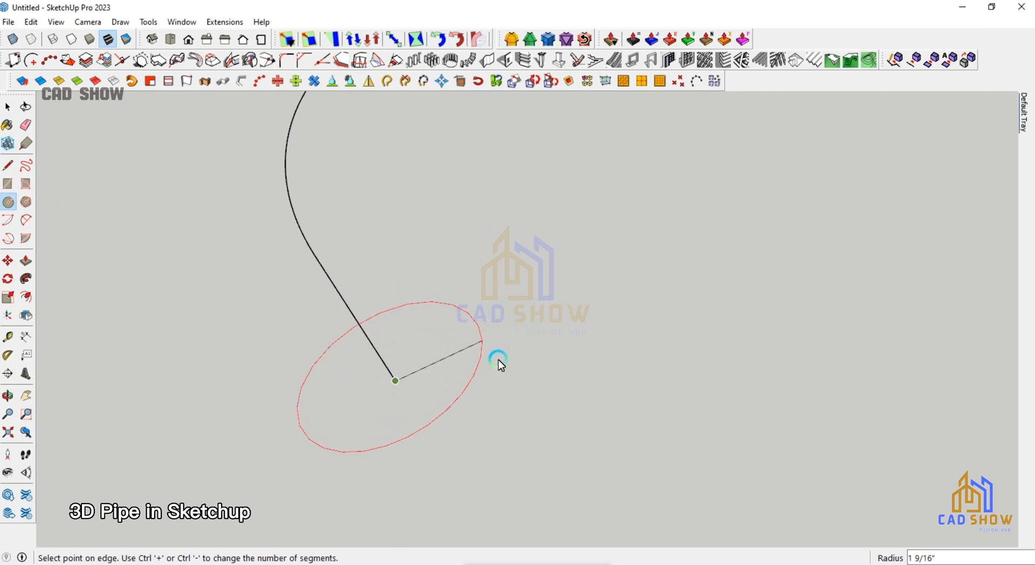
pyautogui.write('2')
pyautogui.press('Return')
# Step: Set the circle's segment count to 80
pyautogui.click(5, 106)
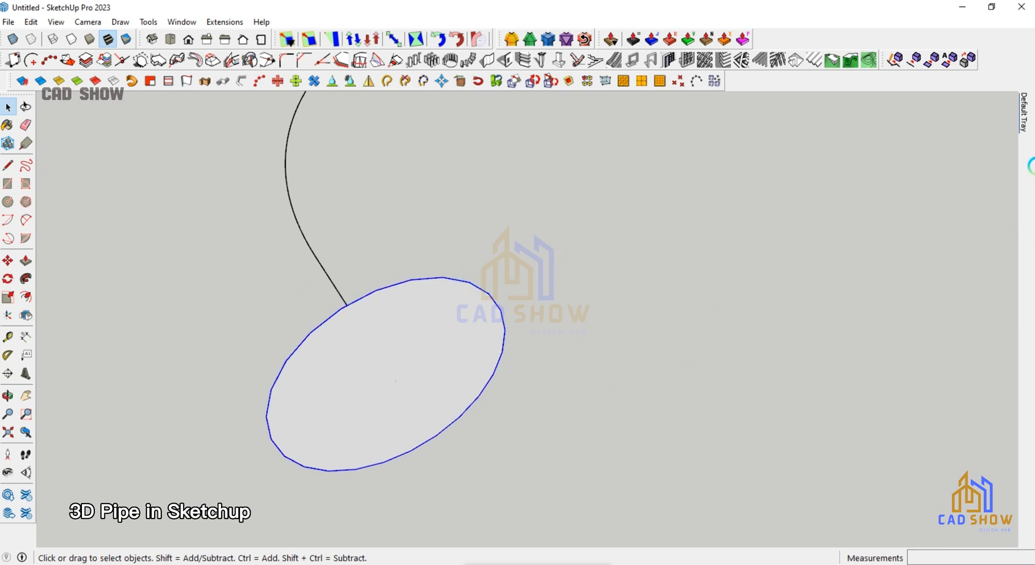
pyautogui.moveTo(1028, 125)
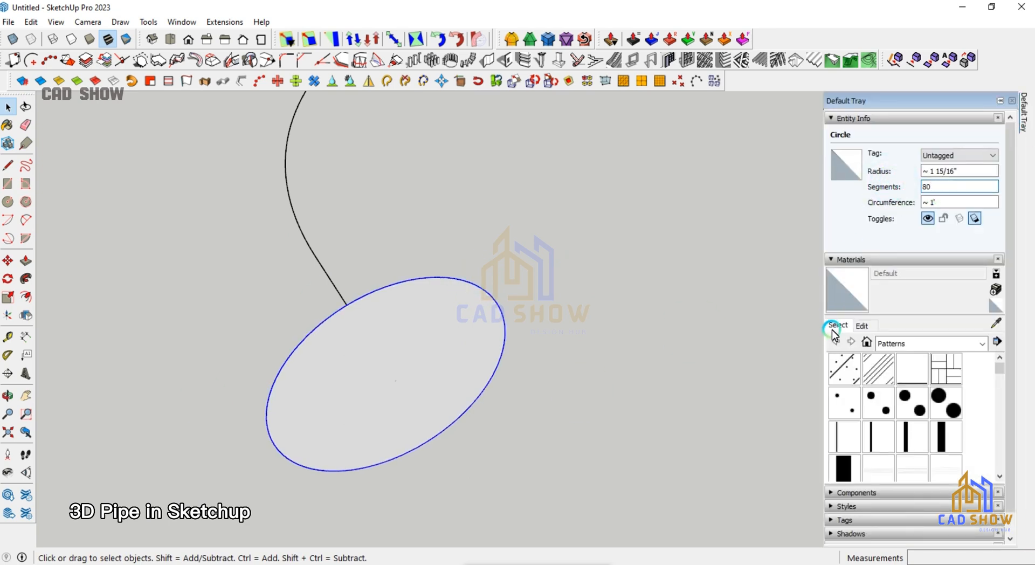
pyautogui.click(376, 346)
# Step: Offset the circle outward by 0.3" and add a second, larger outward offset to form two concentric rings
pyautogui.click(26, 296)
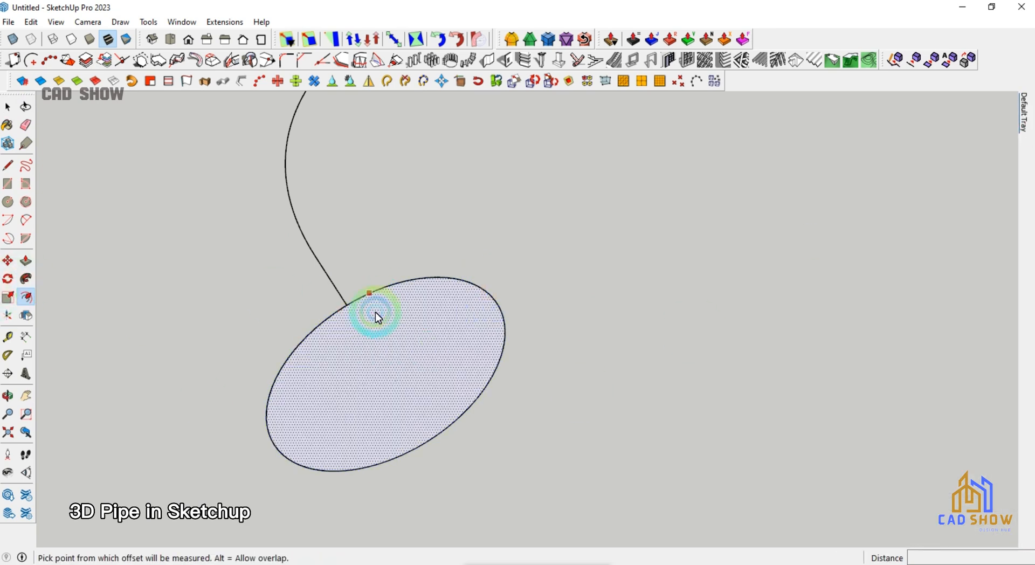
pyautogui.click(374, 311)
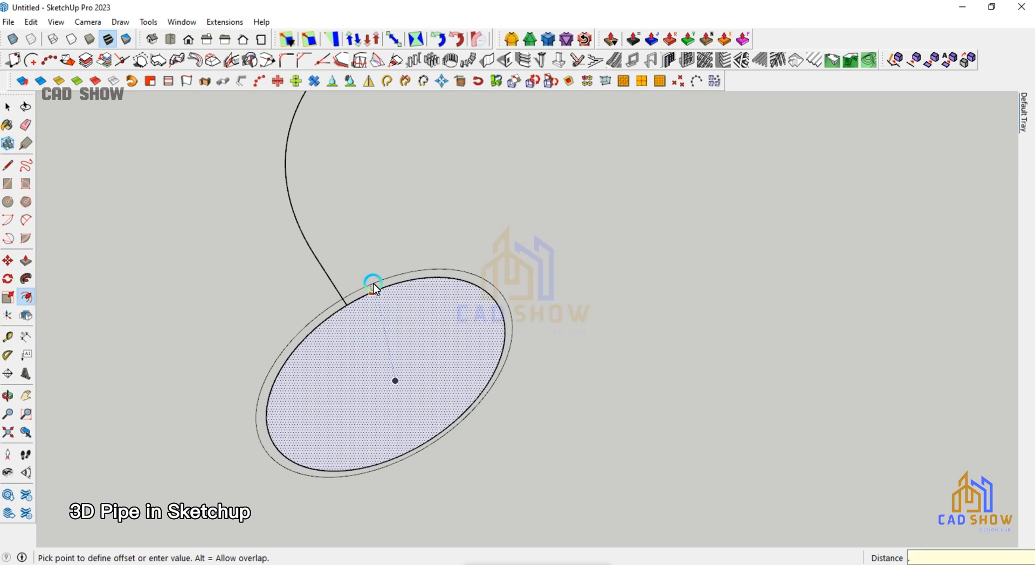
pyautogui.write('3')
pyautogui.press('Return')
pyautogui.click(385, 289)
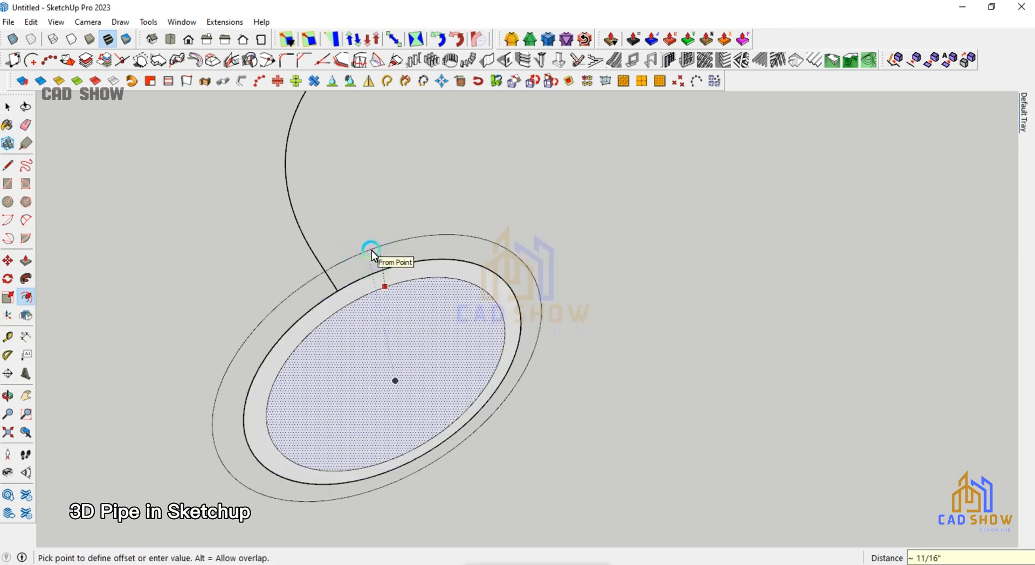
pyautogui.click(371, 251)
# Step: Make the outermost ring face and its edges a group
pyautogui.press('space')
pyautogui.click(403, 256)
pyautogui.rightClick(402, 256)
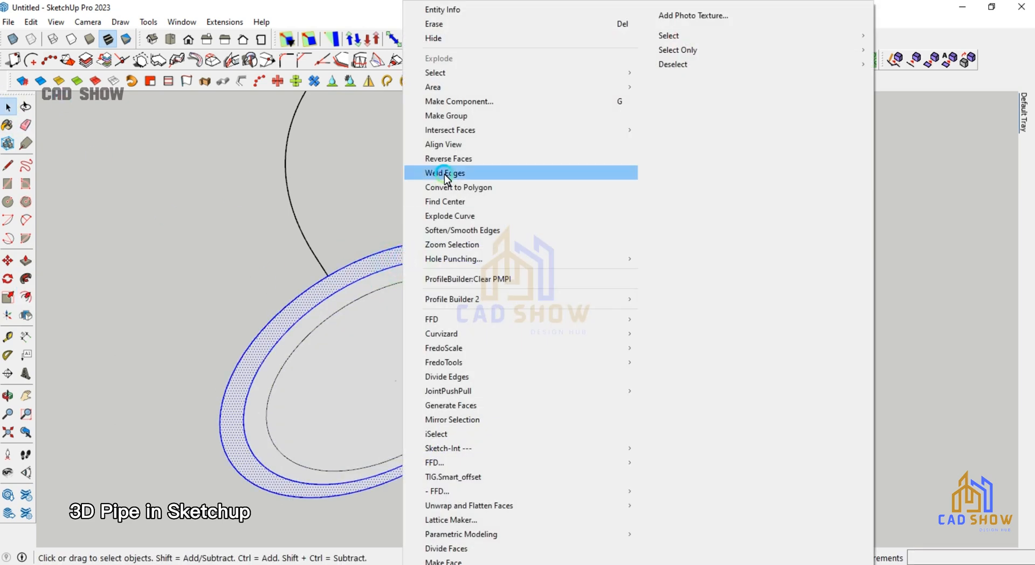
pyautogui.click(443, 116)
# Step: Remove the disc inside the rings and sweep the inner ring along the curved path with Follow Me
pyautogui.click(464, 315)
pyautogui.click(438, 298)
pyautogui.moveTo(442, 304); pyautogui.dragTo(164, 301, button='middle')
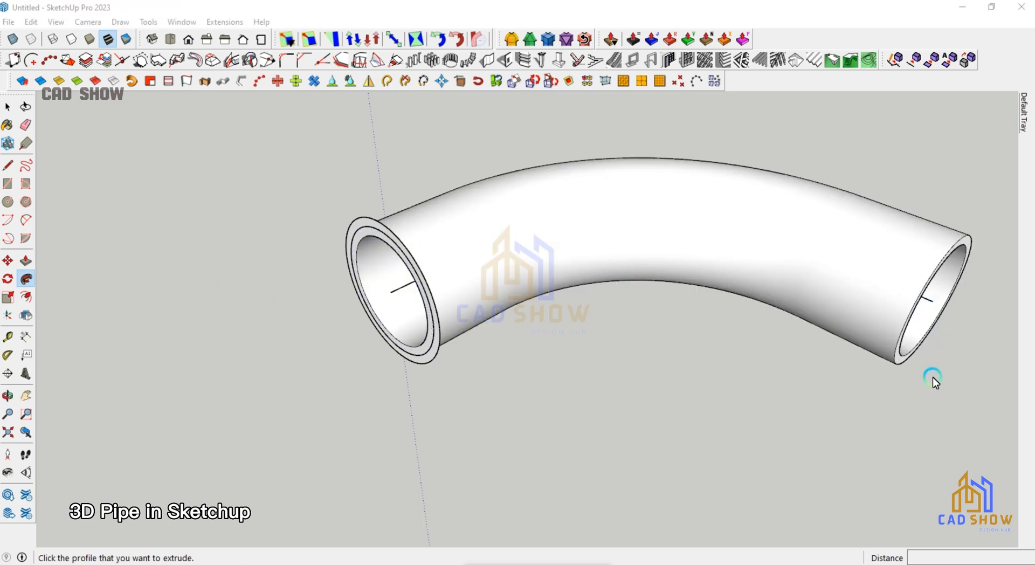
# Step: Undo the Follow Me sweep of the inner ring
pyautogui.click(8, 107)
pyautogui.moveTo(254, 286); pyautogui.dragTo(443, 269, button='middle')
pyautogui.hotkey('ctrl', 'z')
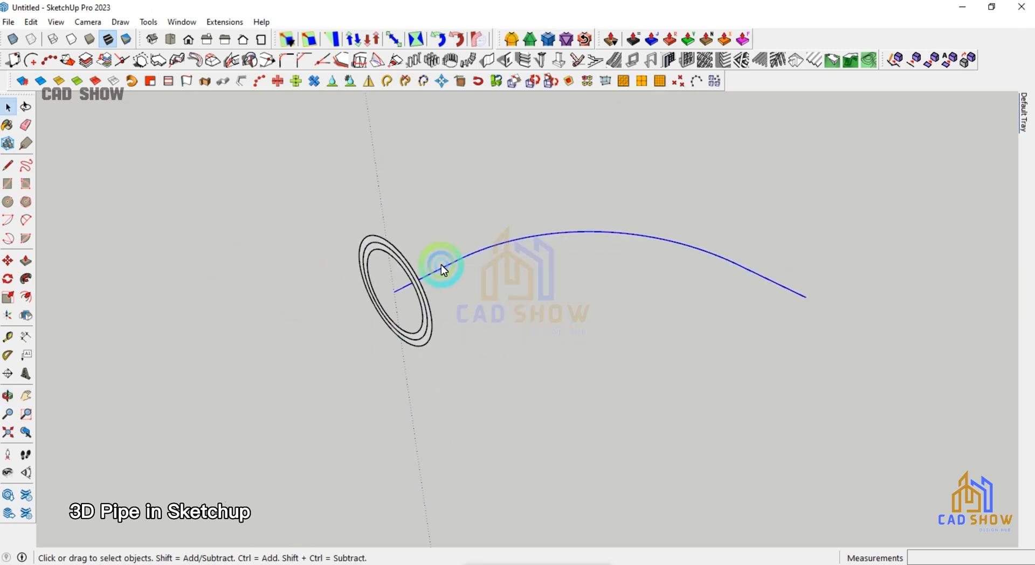
# Step: Sweep the inner ring along the curved path with Follow Me and make the resulting pipe a group
pyautogui.click(27, 279)
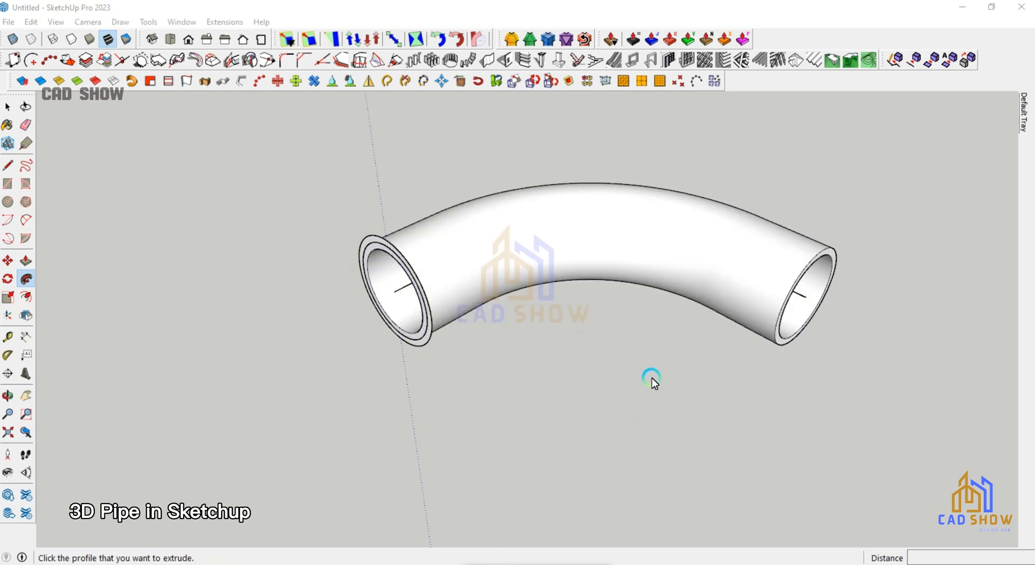
pyautogui.click(10, 107)
pyautogui.moveTo(695, 270); pyautogui.dragTo(637, 227, button='middle')
pyautogui.click(637, 226)
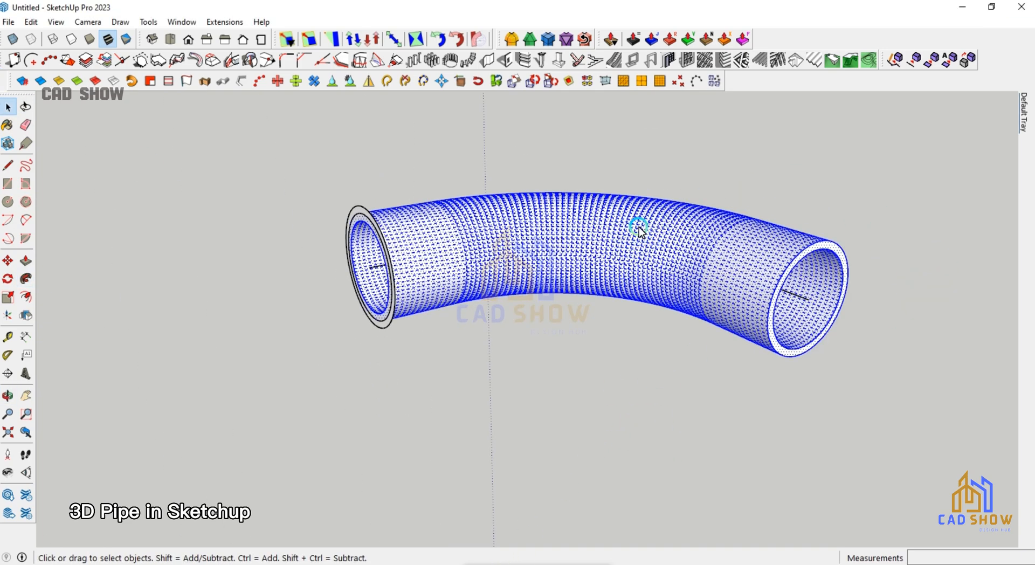
pyautogui.rightClick(639, 229)
pyautogui.click(610, 116)
pyautogui.click(420, 148)
# Step: Inside the outer ring's group, extrude the ring face 2" along the pipe with Push/Pull to form a collar
pyautogui.moveTo(458, 324); pyautogui.dragTo(471, 306, button='middle')
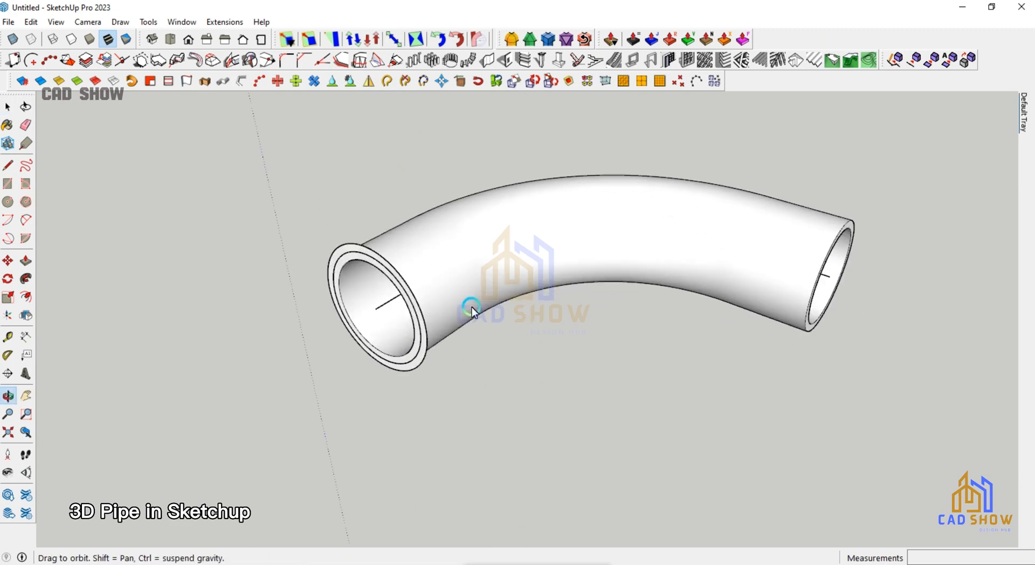
pyautogui.click(343, 249)
pyautogui.moveTo(344, 249); pyautogui.dragTo(328, 249, button='middle')
pyautogui.scroll(3, 328, 249)
pyautogui.doubleClick(355, 237)
pyautogui.click(26, 260)
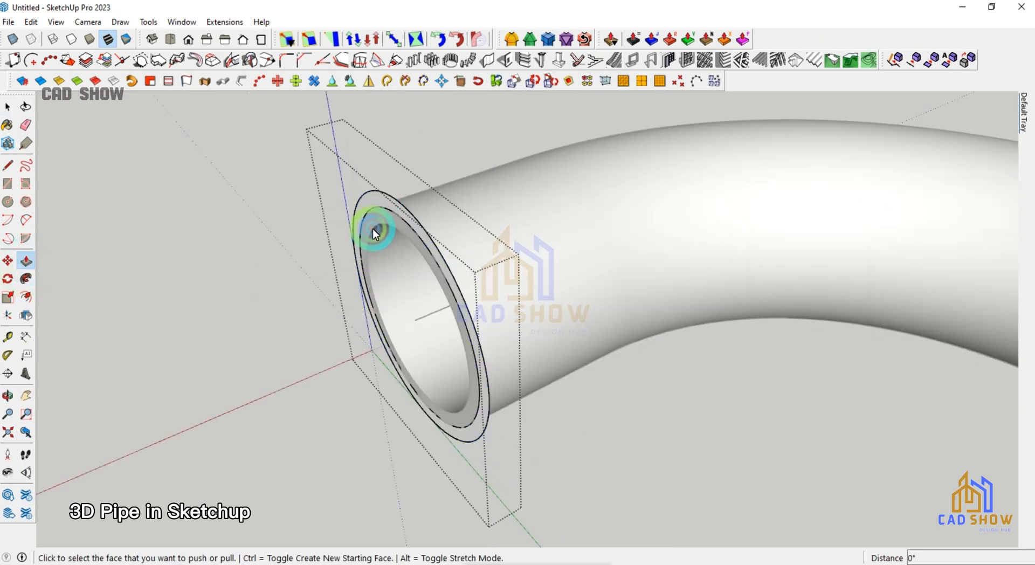
pyautogui.click(376, 231)
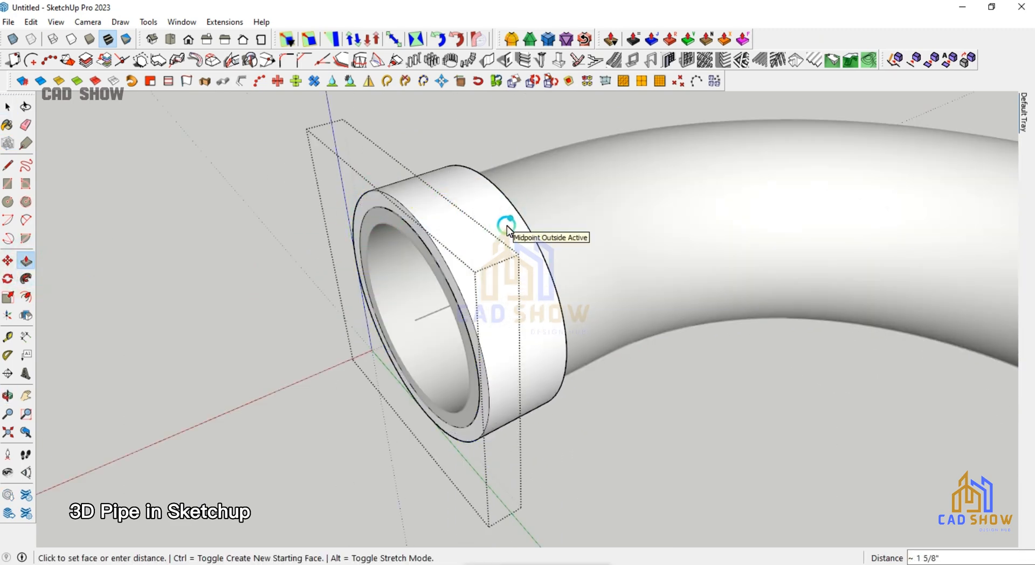
pyautogui.write('2')
pyautogui.press('Return')
pyautogui.click(8, 107)
pyautogui.click(242, 215)
# Step: Try extruding the collar's front face 4" outward, away from the pipe, inside its group
pyautogui.moveTo(538, 301); pyautogui.dragTo(611, 268, button='middle')
pyautogui.click(472, 179)
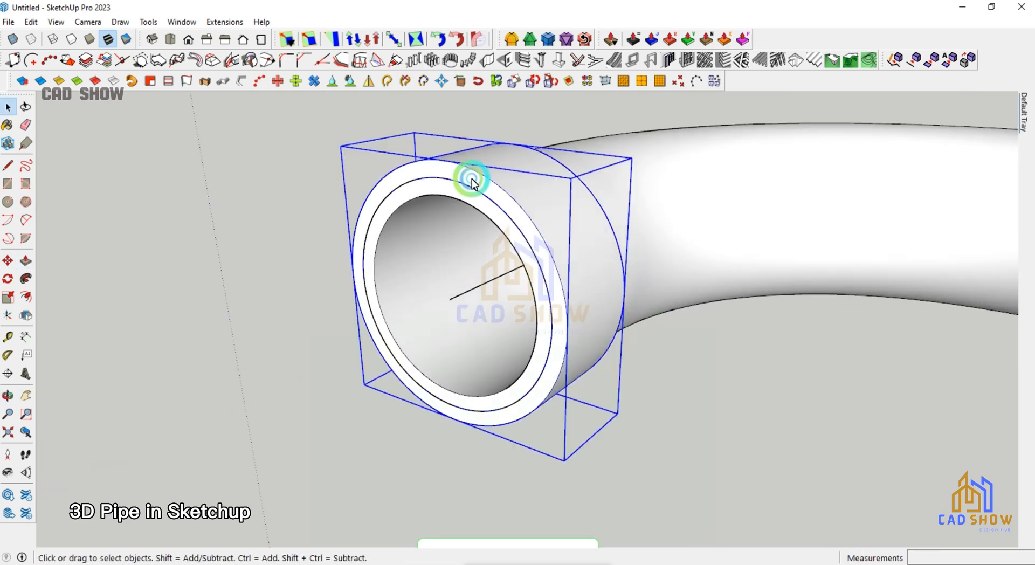
pyautogui.doubleClick(471, 179)
pyautogui.click(26, 260)
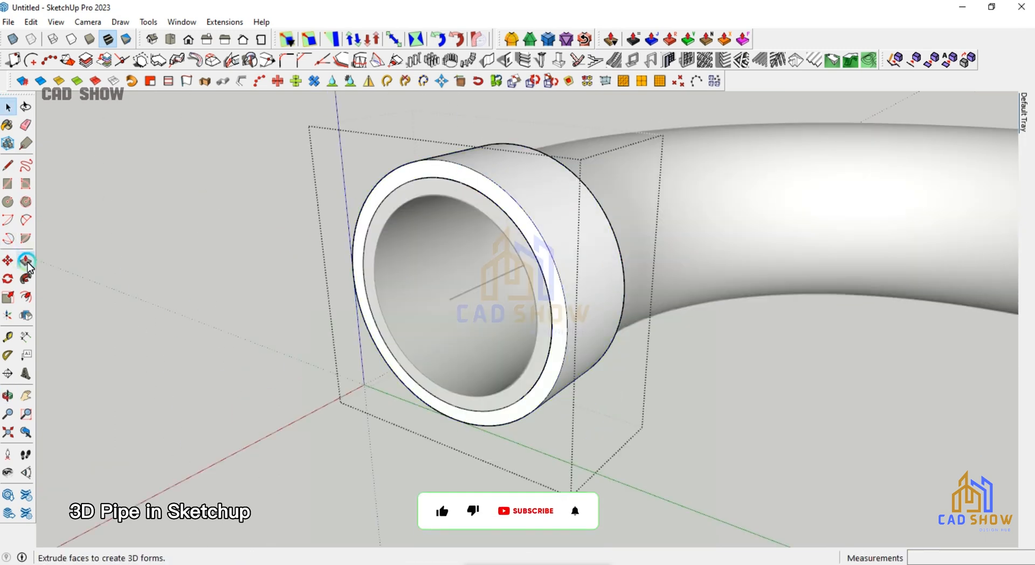
pyautogui.click(467, 184)
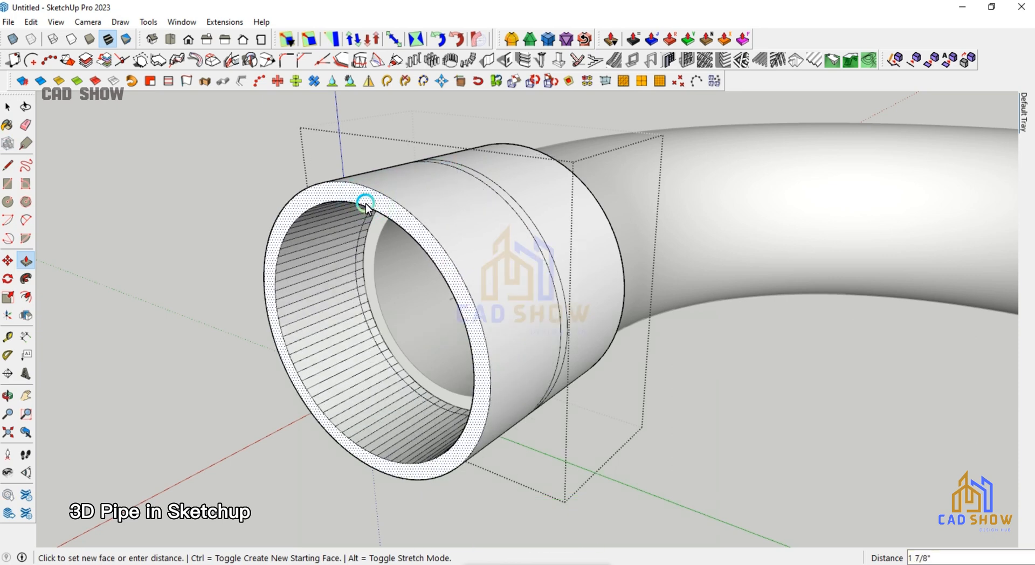
pyautogui.write('4')
pyautogui.press('Return')
pyautogui.moveTo(506, 302); pyautogui.dragTo(483, 309, button='middle')
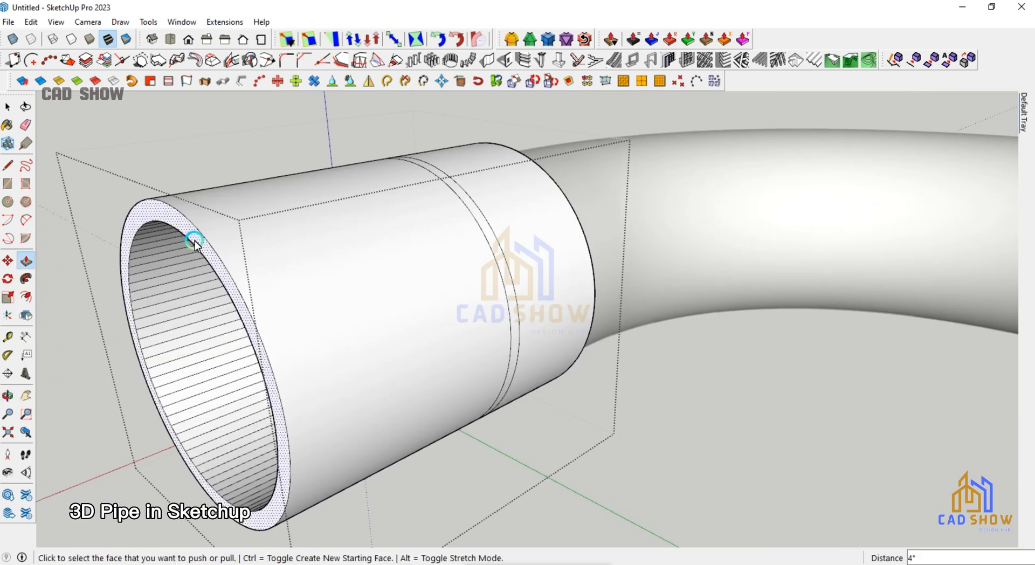
# Step: Undo the outward extrusion of the collar's front face
pyautogui.click(194, 238)
pyautogui.press('Escape')
pyautogui.hotkey('ctrl', 'z')
pyautogui.hotkey('ctrl', 'z')
pyautogui.hotkey('ctrl', 'z')
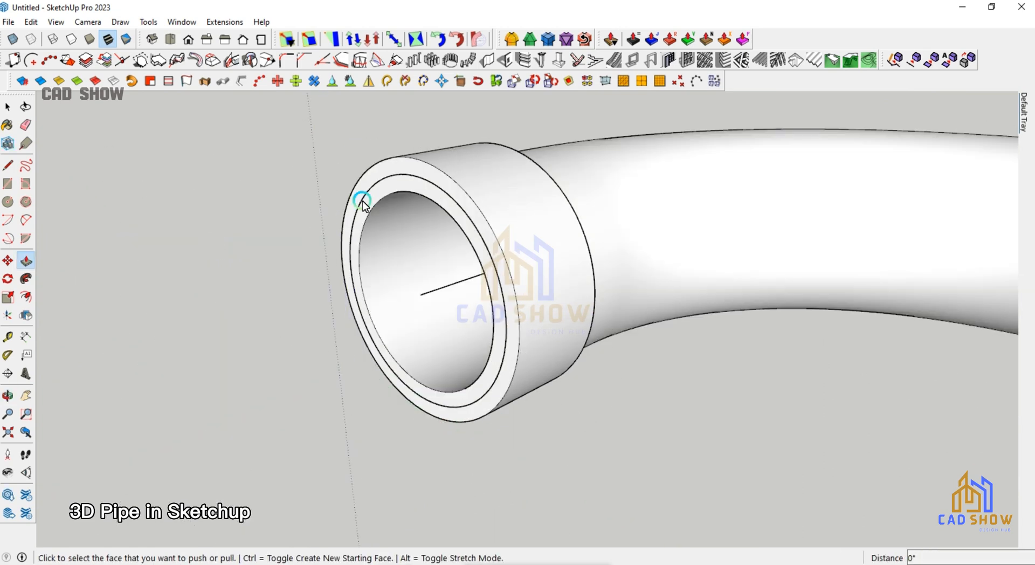
# Step: Extrude the collar's front ring face about 2" outward, away from the pipe, inside its group
pyautogui.click(7, 107)
pyautogui.doubleClick(439, 184)
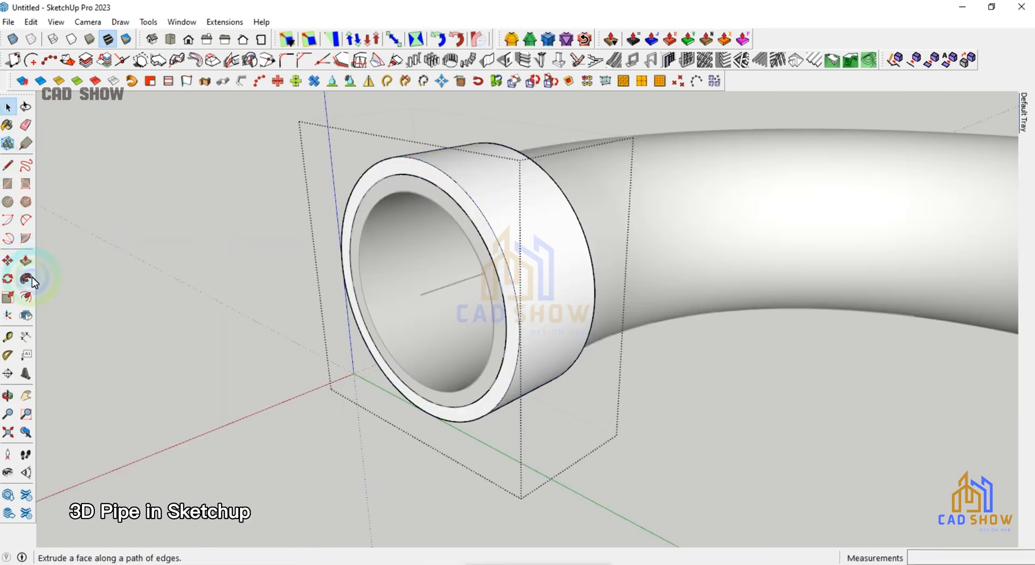
pyautogui.click(25, 260)
pyautogui.click(400, 170)
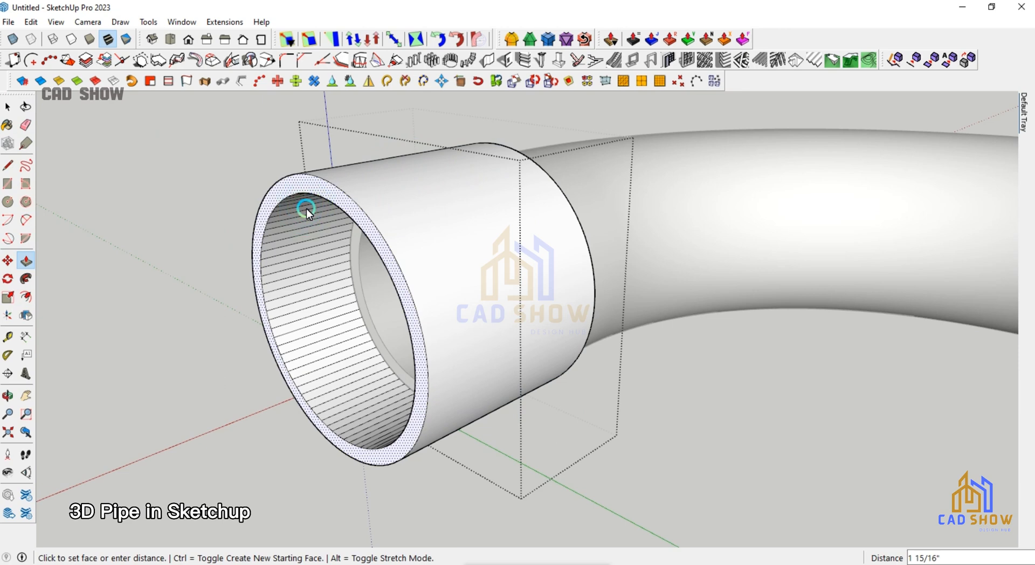
pyautogui.press('Return')
pyautogui.click(7, 107)
# Step: Copy the collar's front ring face with its edges 2" back along the collar toward the pipe
pyautogui.click(272, 197)
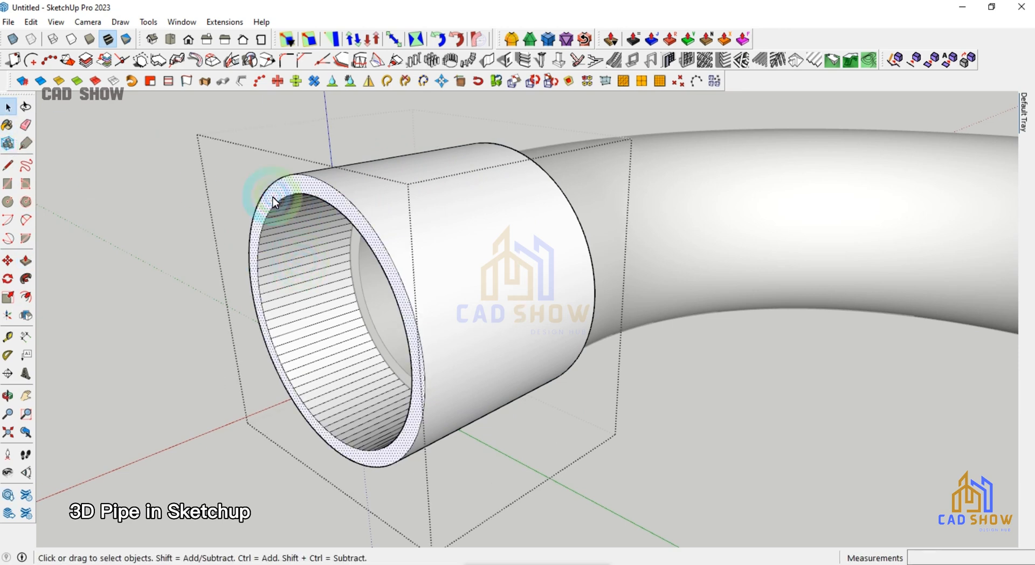
pyautogui.doubleClick(273, 207)
pyautogui.press('m')
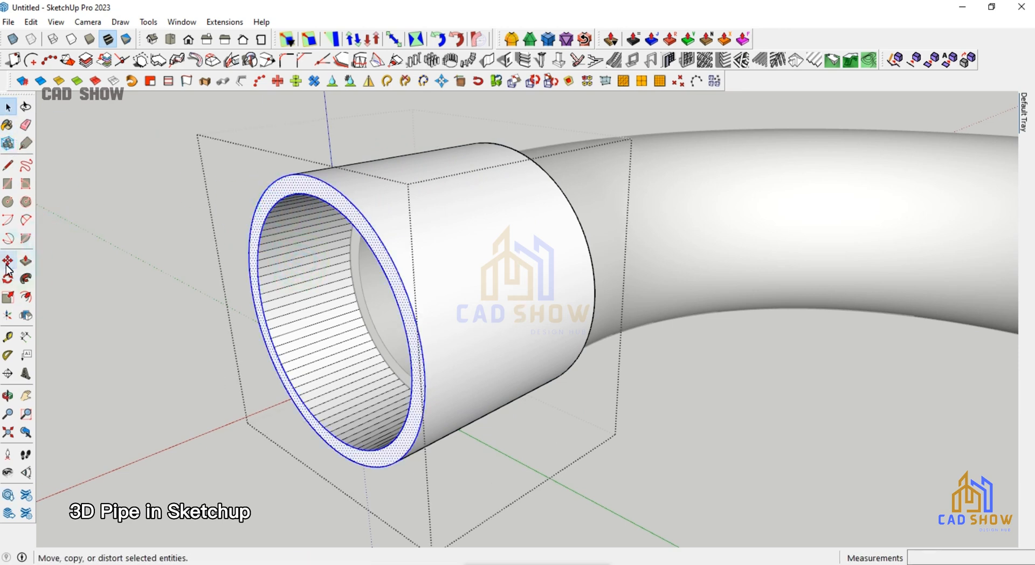
pyautogui.click(259, 263)
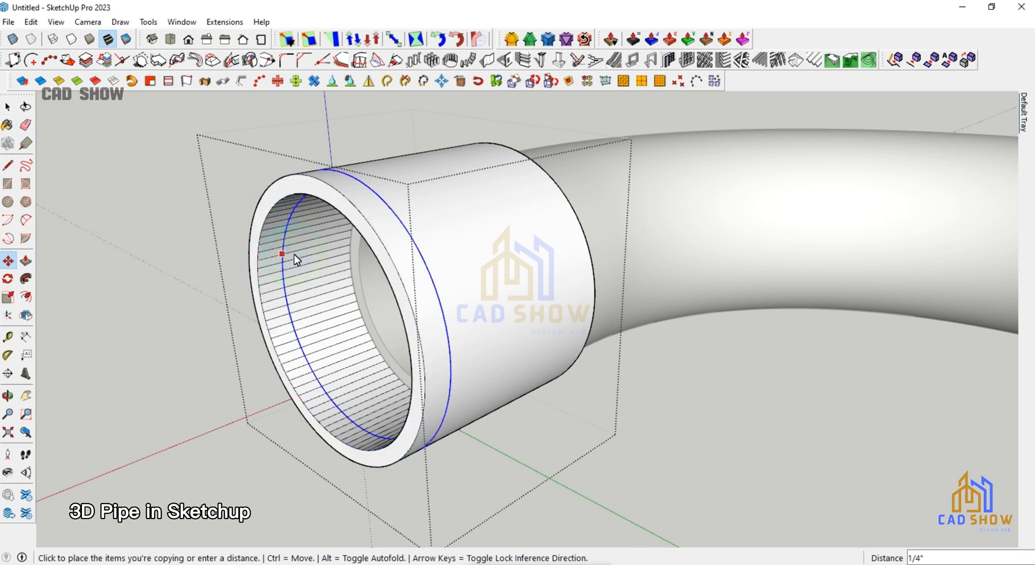
pyautogui.write('2')
pyautogui.press('Return')
# Step: Make another copy of the ring, offset .2" along the collar, to mark out a narrow band
pyautogui.press('ctrl')
pyautogui.click(350, 239)
pyautogui.write('.')
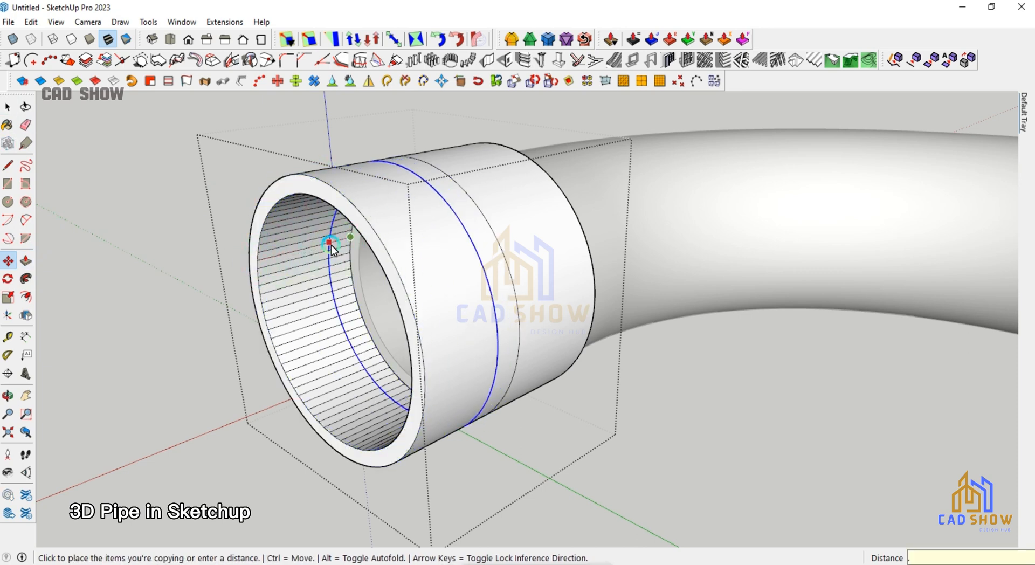
pyautogui.write('2')
pyautogui.press('Return')
pyautogui.press('space')
pyautogui.click(148, 191)
# Step: Select all of the collar's geometry and soften its edges so the inner and outer walls look smooth
pyautogui.tripleClick(433, 254)
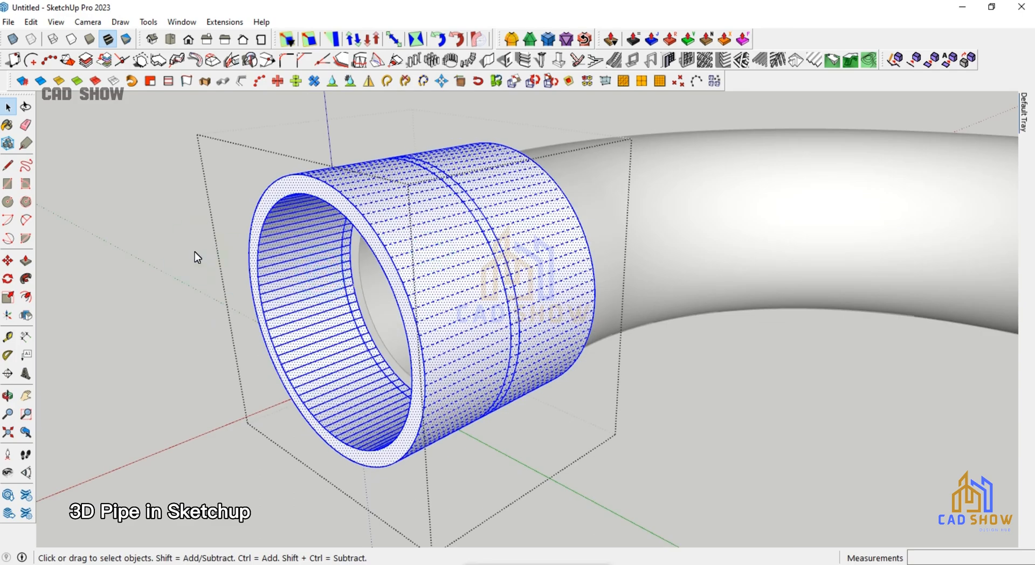
pyautogui.click(202, 234)
pyautogui.scroll(3, 329, 305)
pyautogui.moveTo(333, 312); pyautogui.dragTo(356, 209, button='middle')
pyautogui.tripleClick(249, 212)
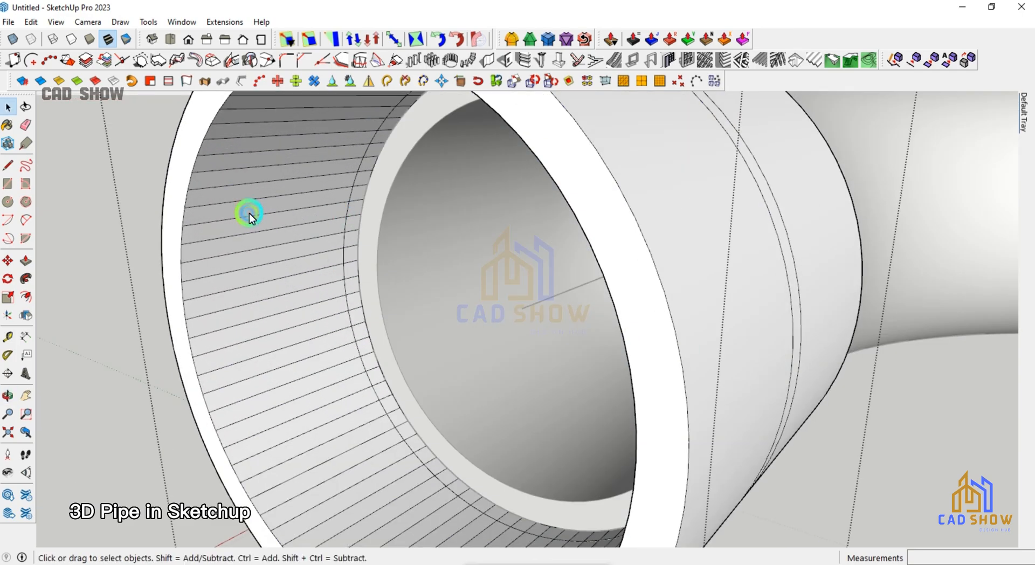
pyautogui.rightClick(249, 213)
pyautogui.click(303, 188)
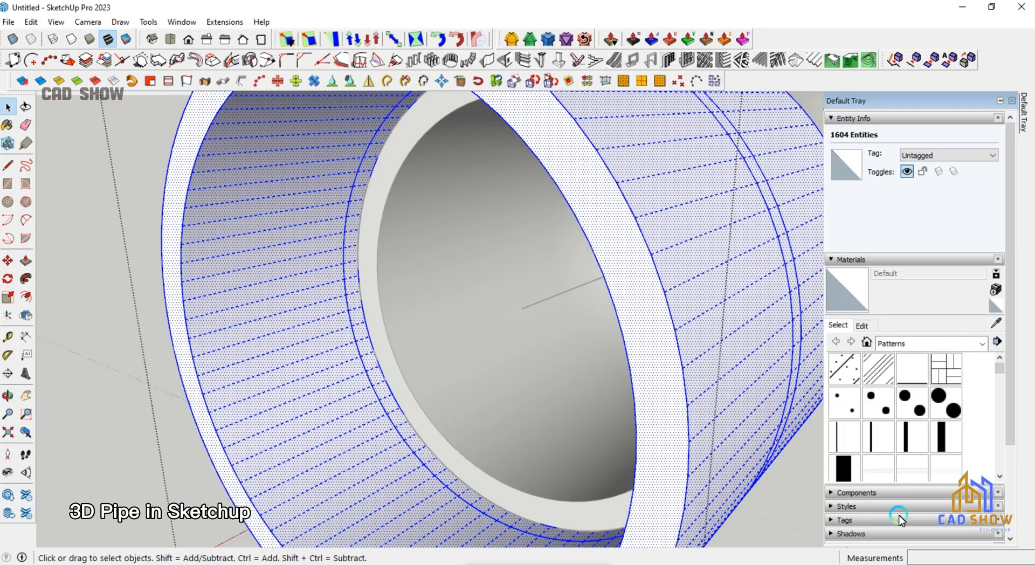
pyautogui.click(831, 262)
pyautogui.click(834, 431)
pyautogui.moveTo(852, 399); pyautogui.dragTo(861, 400)
pyautogui.scroll(-4, 372, 334)
pyautogui.click(178, 265)
# Step: Thicken the narrow band on the collar's inner wall toward the centre with an offset of .02 to form a lip
pyautogui.moveTo(345, 337); pyautogui.dragTo(535, 303, button='middle')
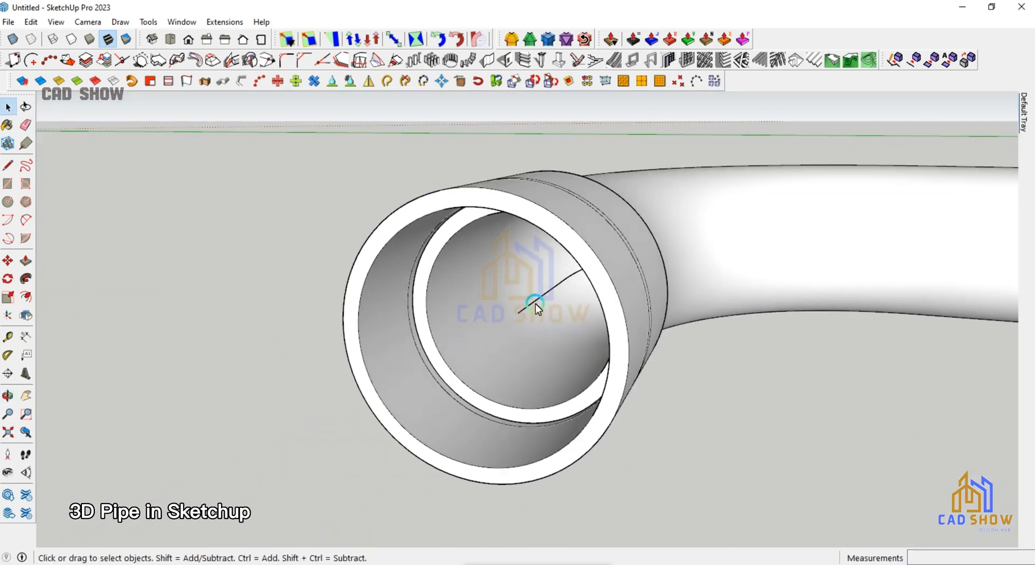
pyautogui.scroll(-3, 519, 331)
pyautogui.moveTo(458, 321); pyautogui.dragTo(460, 376, button='middle')
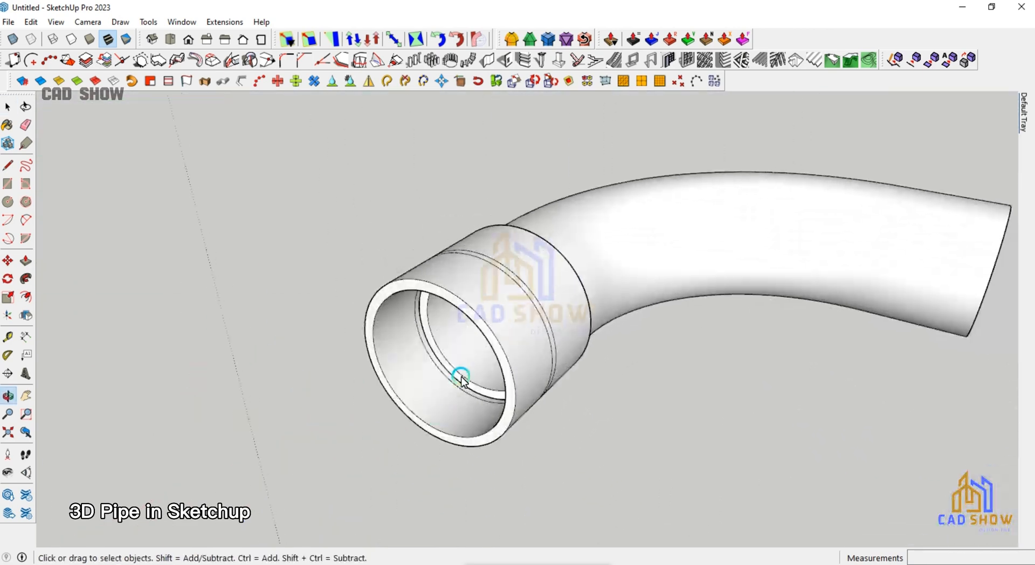
pyautogui.scroll(5, 415, 309)
pyautogui.doubleClick(415, 310)
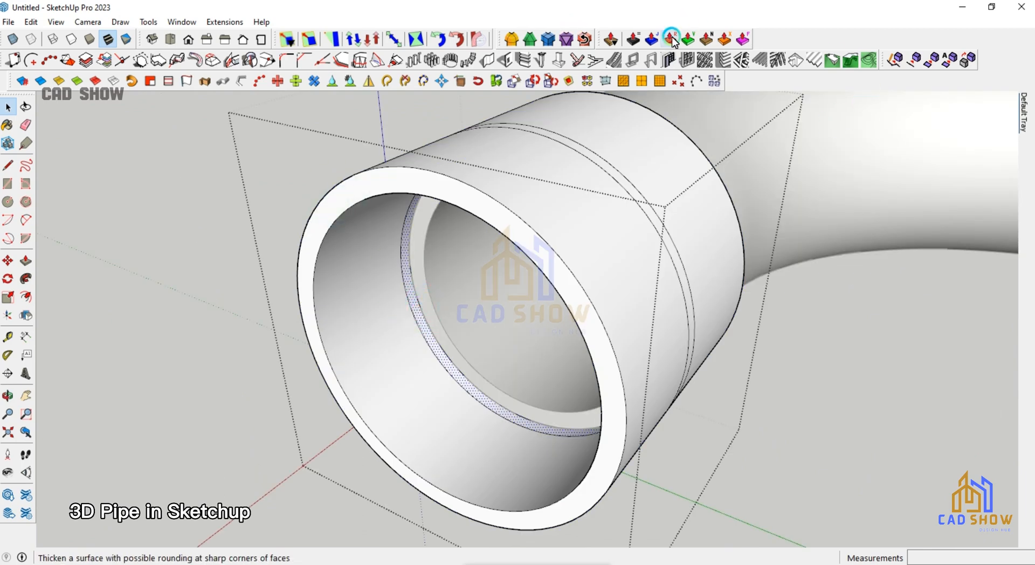
pyautogui.click(633, 39)
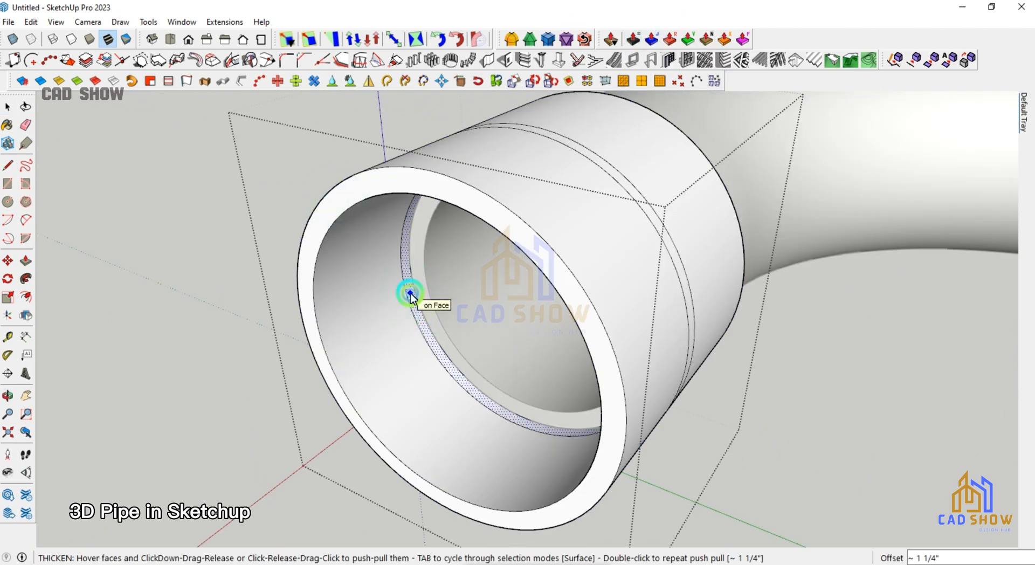
pyautogui.click(411, 294)
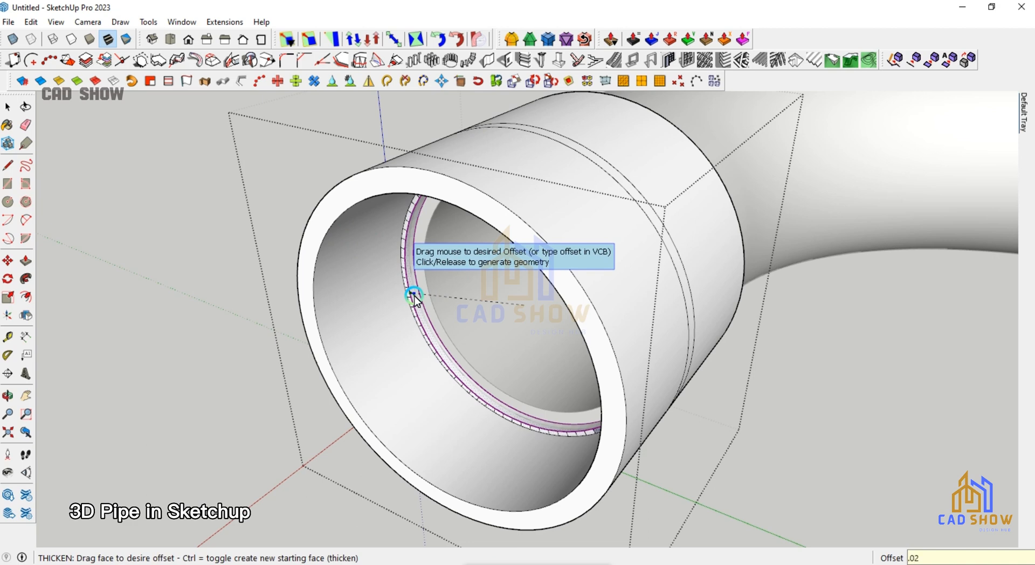
pyautogui.press('Return')
pyautogui.moveTo(409, 293); pyautogui.dragTo(424, 272)
pyautogui.click(8, 107)
pyautogui.click(157, 231)
# Step: Move the collar group about 3 15/16" away from the end of the curved pipe
pyautogui.scroll(-2, 157, 231)
pyautogui.moveTo(571, 307); pyautogui.dragTo(499, 275, button='middle')
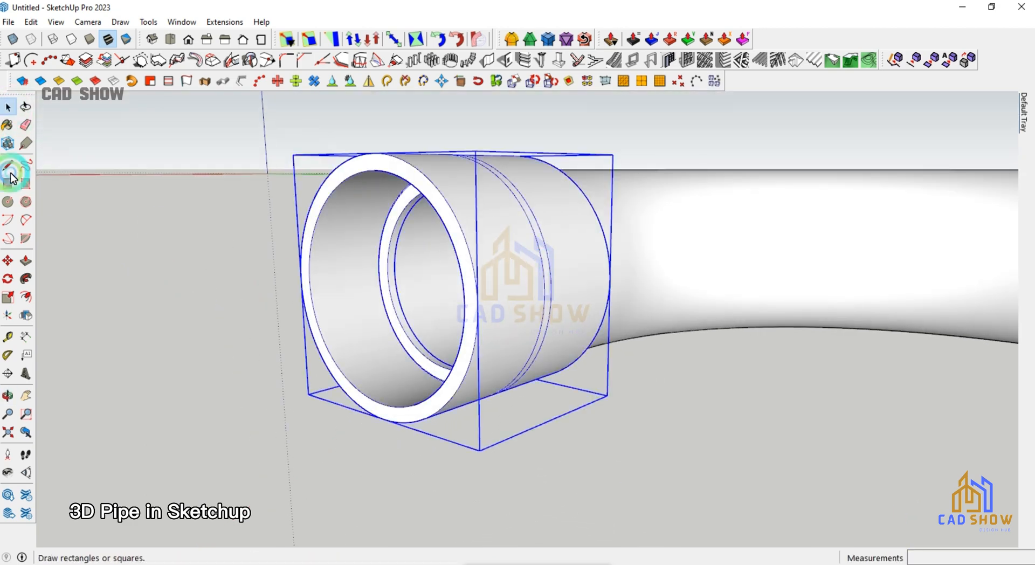
pyautogui.press('m')
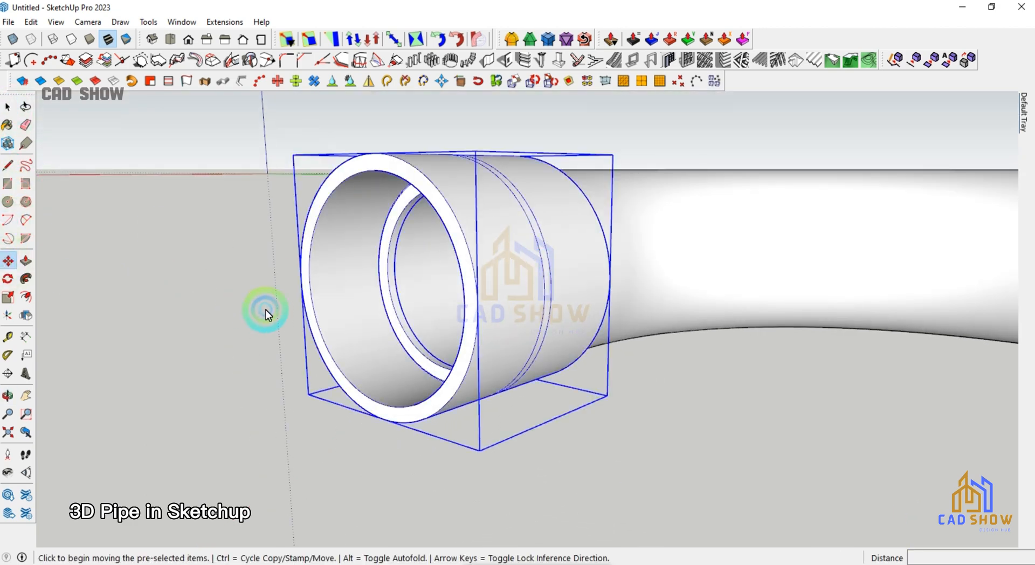
pyautogui.click(332, 317)
pyautogui.scroll(-2, 229, 328)
pyautogui.click(199, 335)
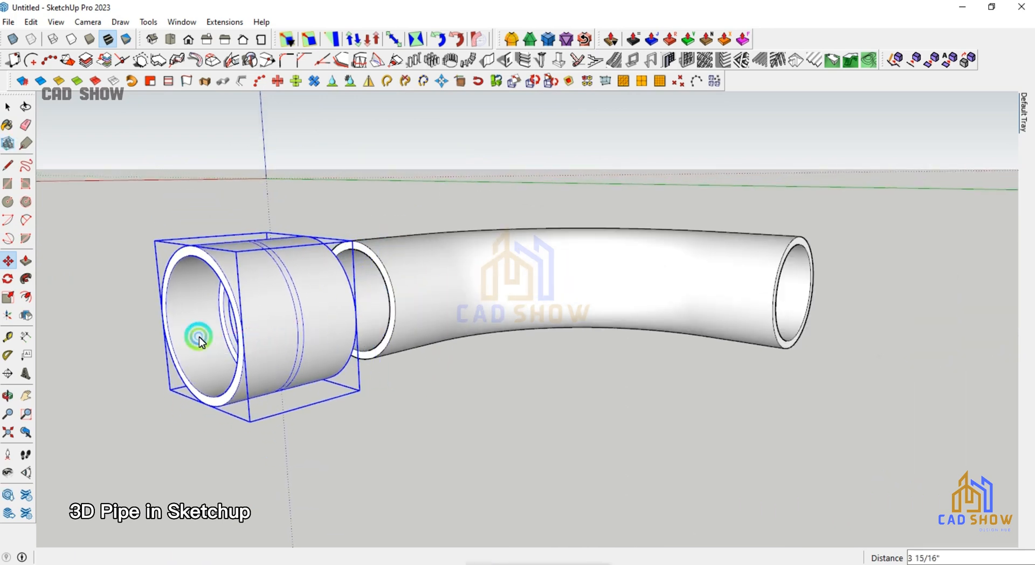
pyautogui.click(7, 107)
pyautogui.click(399, 229)
# Step: Copy the curved pipe's end ring face from inside its group and paste it in place outside the group
pyautogui.scroll(-2, 404, 248)
pyautogui.moveTo(402, 267)
pyautogui.mouseDown(button='middle')
pyautogui.moveTo(473, 330)
pyautogui.moveTo(192, 302)
pyautogui.moveTo(459, 295)
pyautogui.moveTo(481, 268)
pyautogui.mouseUp(button='middle')
pyautogui.scroll(6, 529, 189)
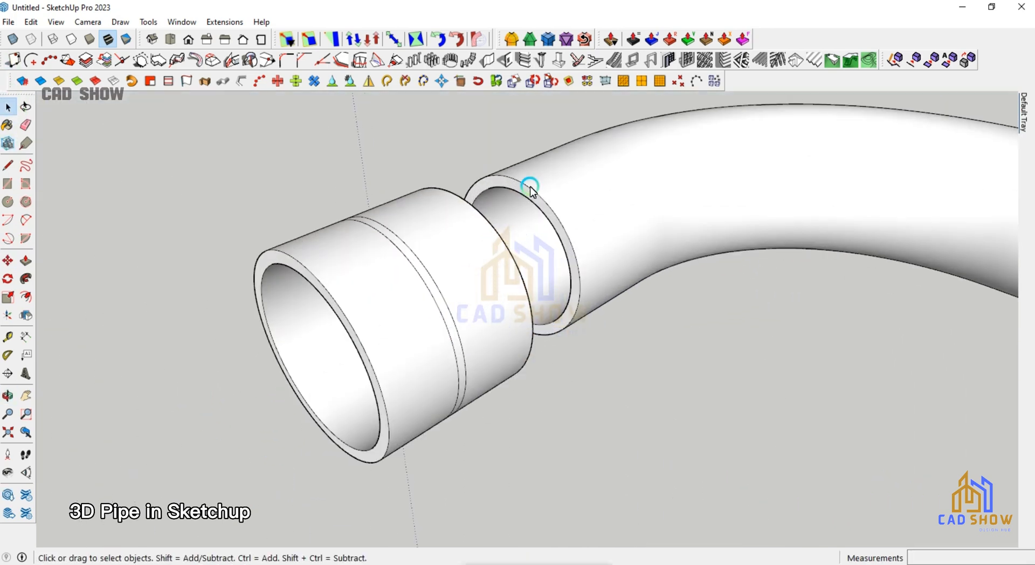
pyautogui.click(8, 21)
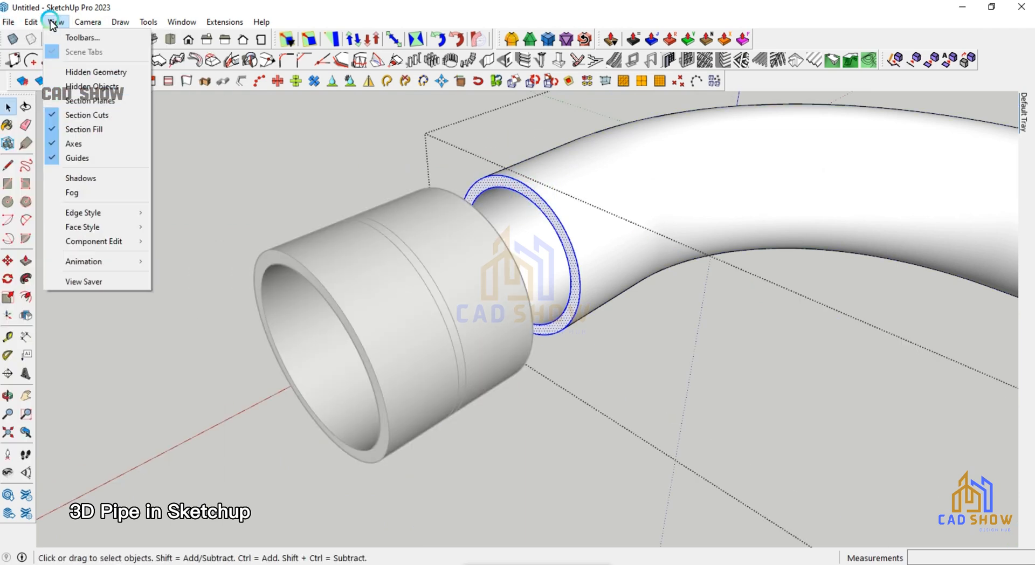
pyautogui.click(284, 150)
pyautogui.click(30, 22)
pyautogui.click(52, 33)
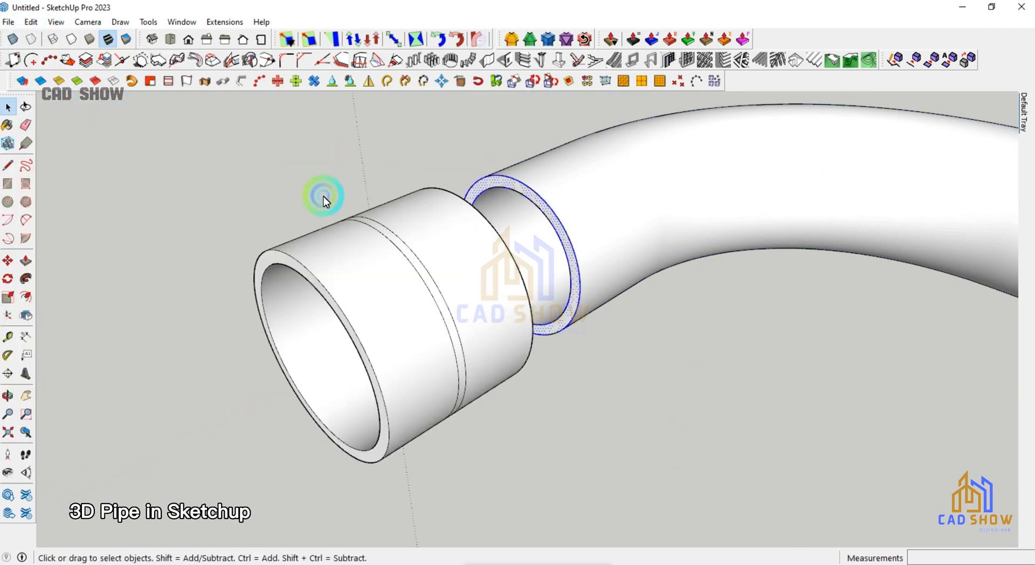
# Step: Move the pasted ring face about 8 7/16" along the axis so it sits in front of the collar
pyautogui.press('m')
pyautogui.click(576, 311)
pyautogui.scroll(-1, 467, 363)
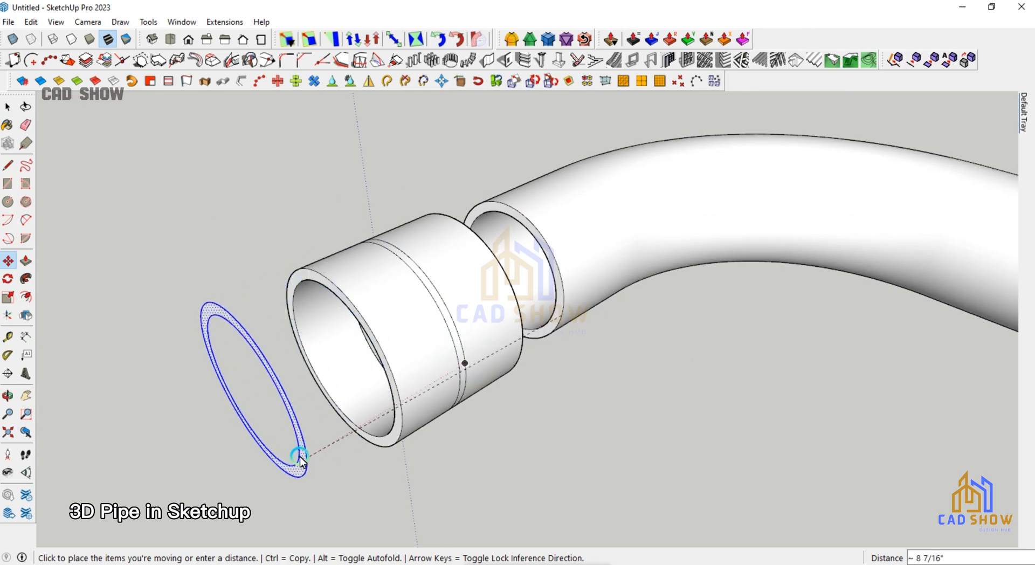
pyautogui.click(303, 468)
pyautogui.click(7, 106)
pyautogui.click(284, 167)
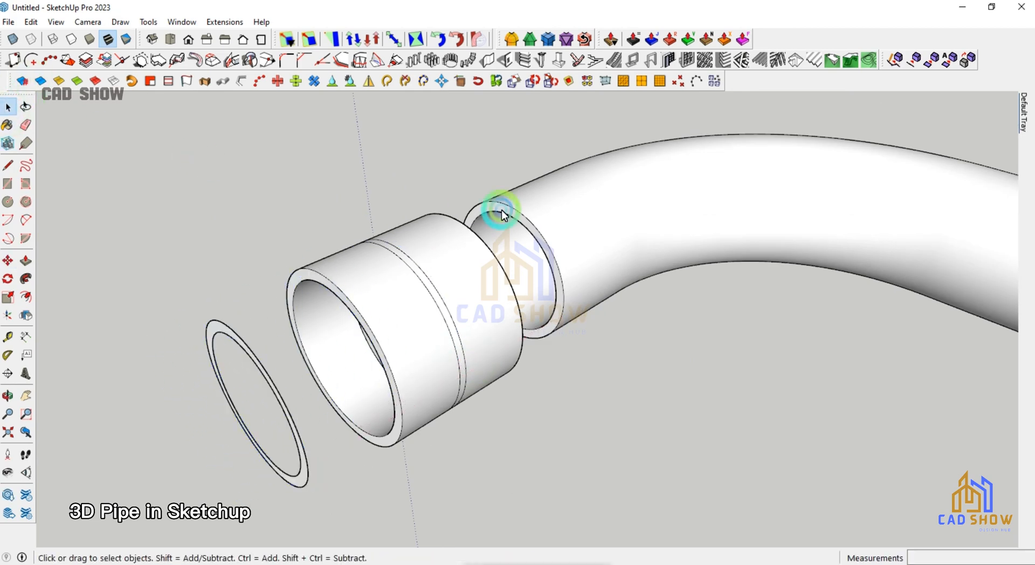
# Step: Extrude the loose ring face away from the collar into a long straight hollow pipe
pyautogui.scroll(-2, 496, 215)
pyautogui.moveTo(496, 214); pyautogui.dragTo(447, 248, button='middle')
pyautogui.scroll(3, 447, 249)
pyautogui.scroll(2, 431, 239)
pyautogui.click(26, 260)
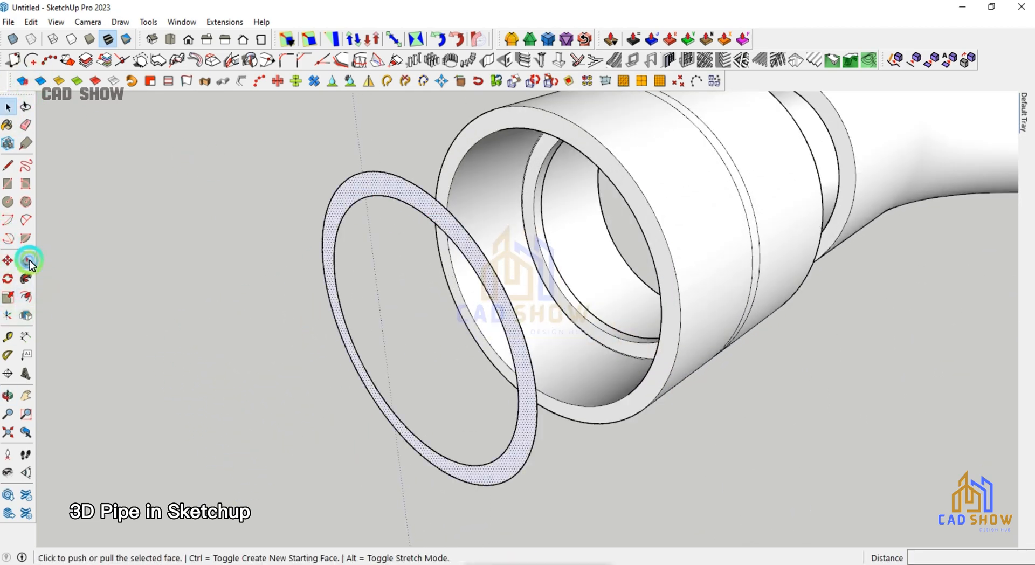
pyautogui.click(380, 187)
pyautogui.scroll(-5, 305, 225)
pyautogui.scroll(-2, 326, 236)
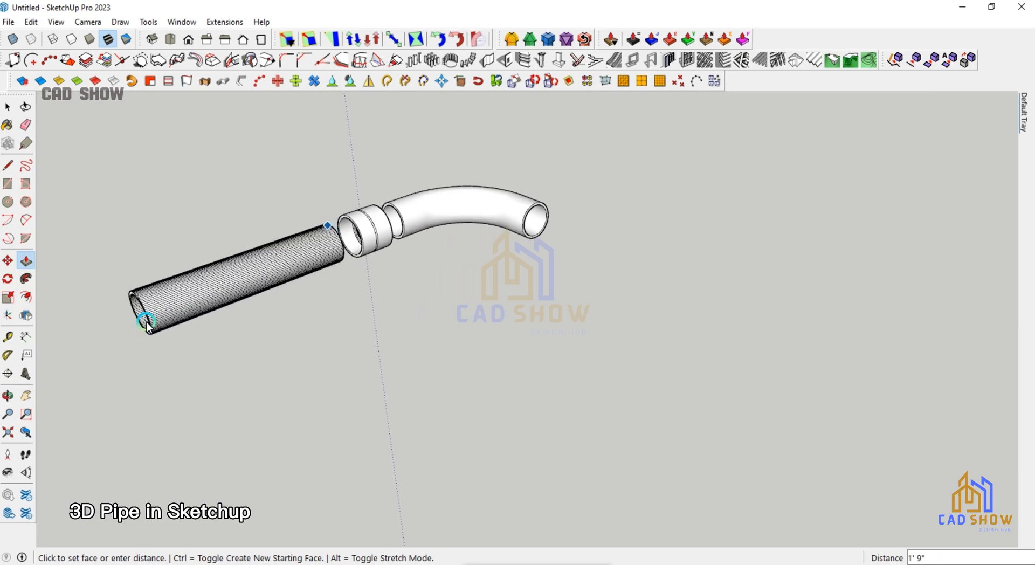
pyautogui.press('Return')
# Step: Soften the straight pipe's edges and make the pipe a group
pyautogui.click(7, 106)
pyautogui.scroll(-3, 435, 365)
pyautogui.tripleClick(397, 338)
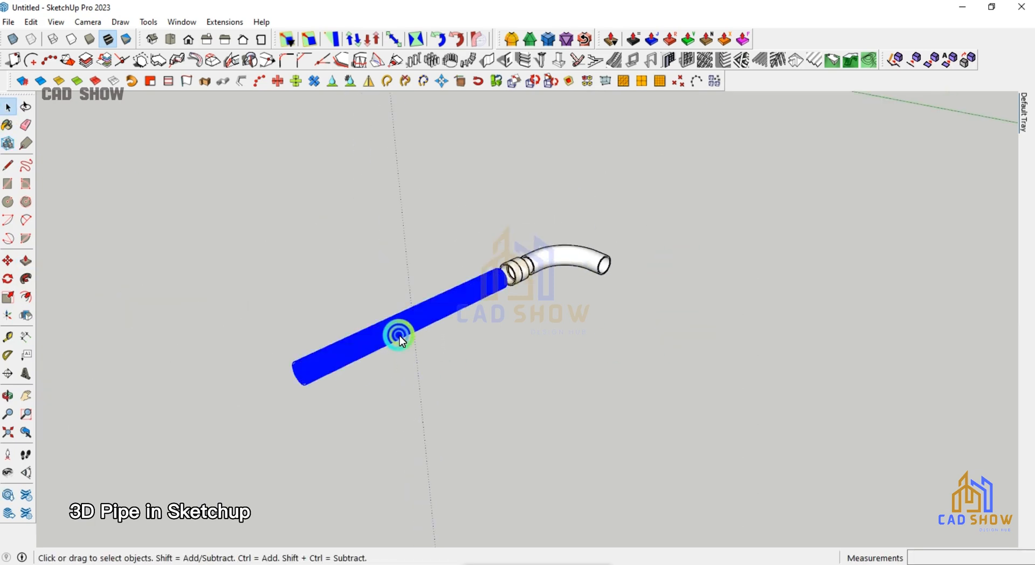
pyautogui.rightClick(399, 338)
pyautogui.click(458, 186)
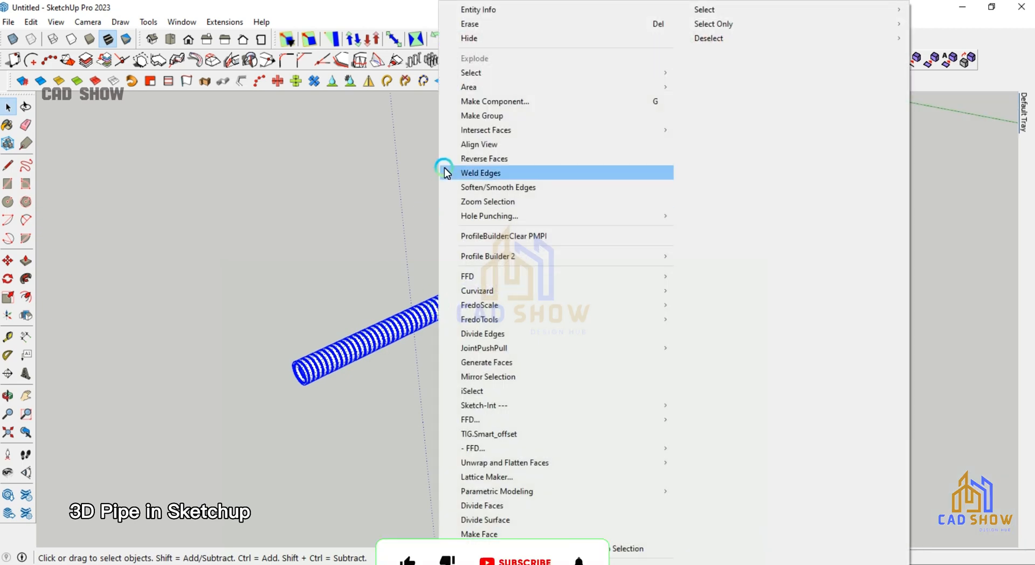
pyautogui.click(474, 116)
pyautogui.click(291, 303)
# Step: Remove the two ring edges from the collar's outer surface inside its group
pyautogui.moveTo(485, 302); pyautogui.dragTo(508, 248, button='middle')
pyautogui.scroll(5, 500, 294)
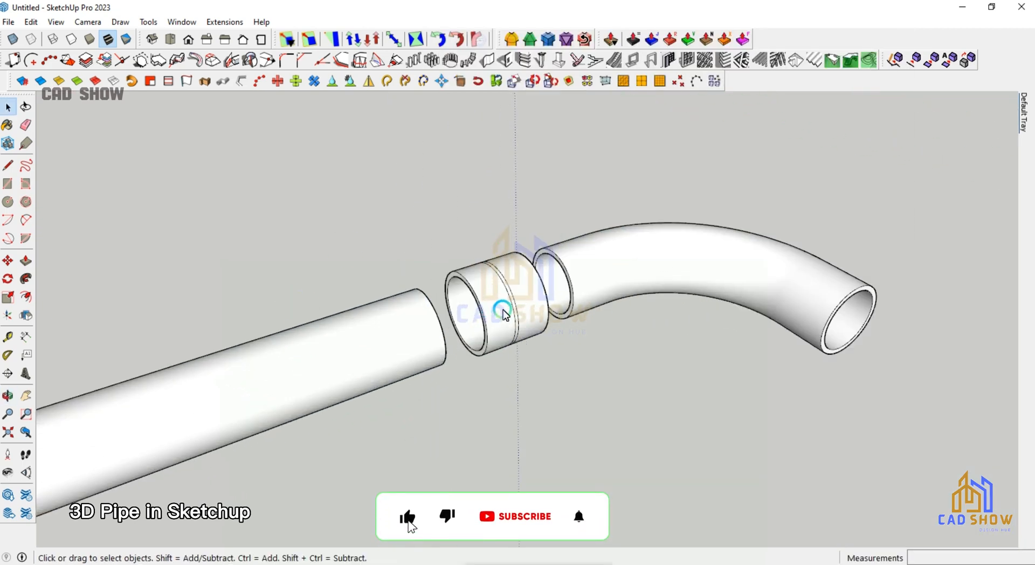
pyautogui.doubleClick(510, 297)
pyautogui.click(510, 302)
pyautogui.scroll(2, 511, 305)
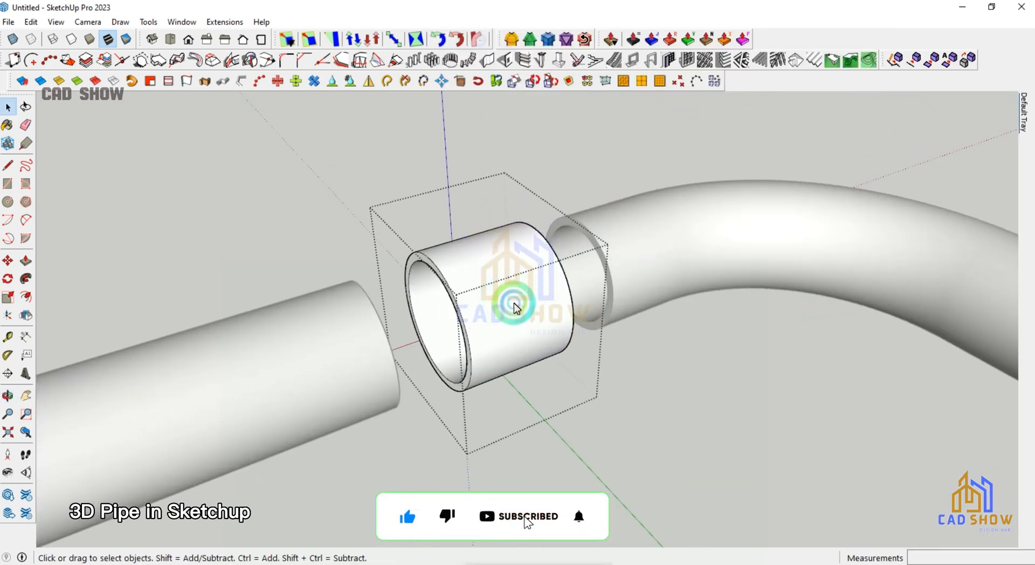
pyautogui.moveTo(514, 308); pyautogui.dragTo(571, 243, button='middle')
pyautogui.scroll(-2, 580, 259)
pyautogui.click(587, 278)
pyautogui.scroll(-3, 587, 277)
pyautogui.click(411, 307)
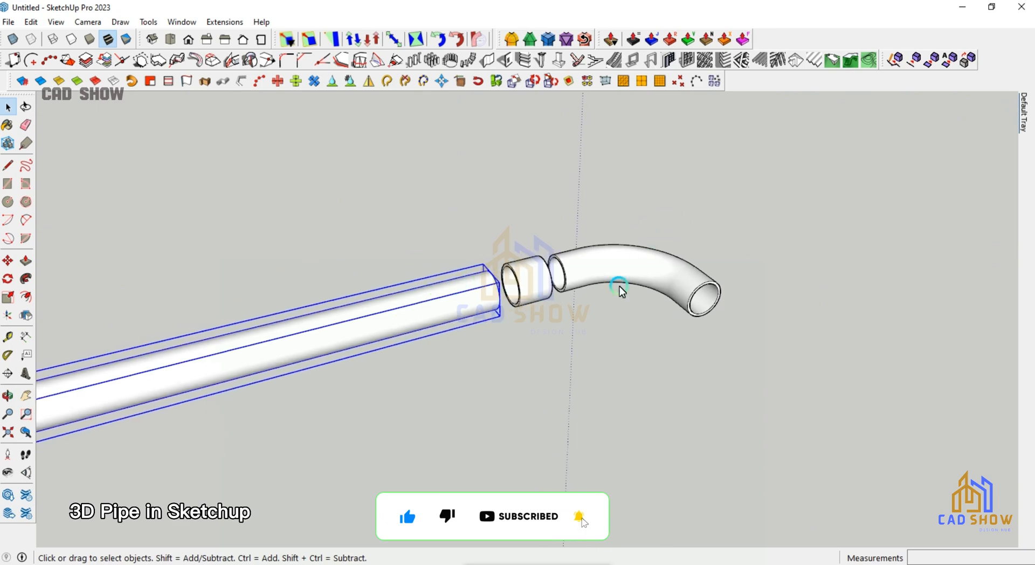
# Step: Thicken the collar's outer surface outward by about 7/16" with Joint Push Pull
pyautogui.moveTo(623, 291); pyautogui.dragTo(499, 268, button='middle')
pyautogui.scroll(3, 499, 268)
pyautogui.doubleClick(500, 272)
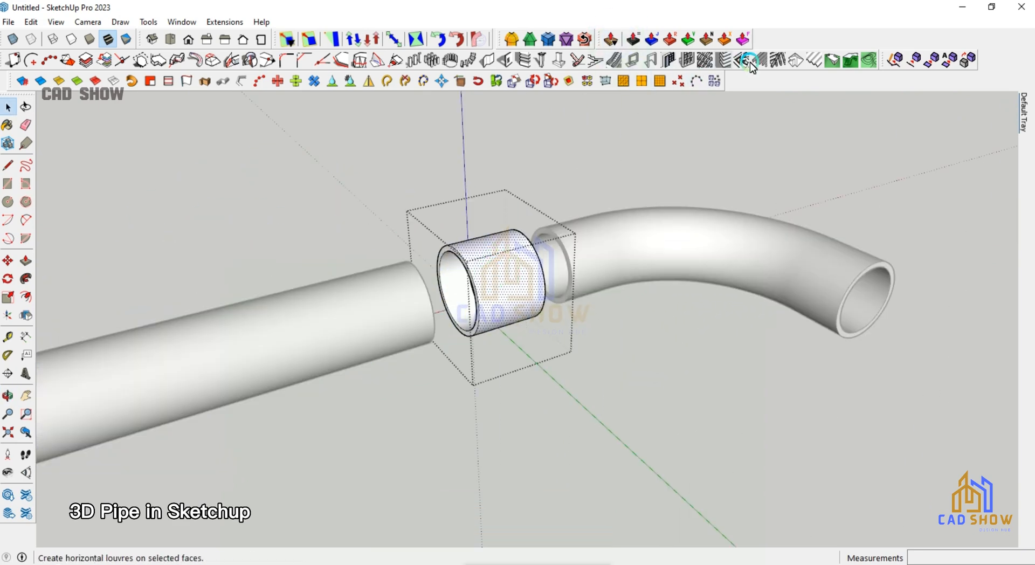
pyautogui.click(654, 40)
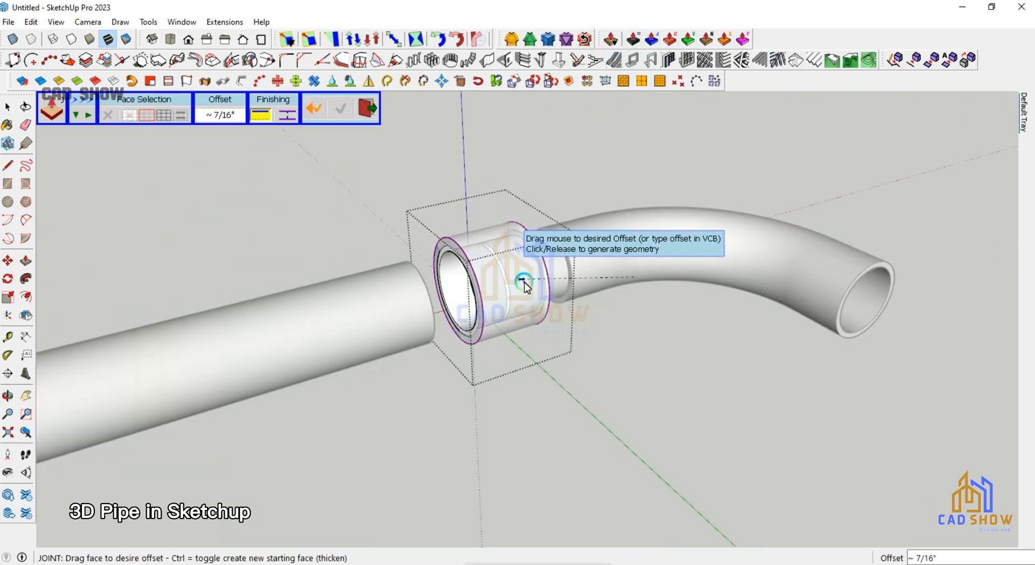
pyautogui.click(524, 283)
pyautogui.moveTo(259, 242); pyautogui.dragTo(392, 342, button='middle')
pyautogui.scroll(-4, 645, 252)
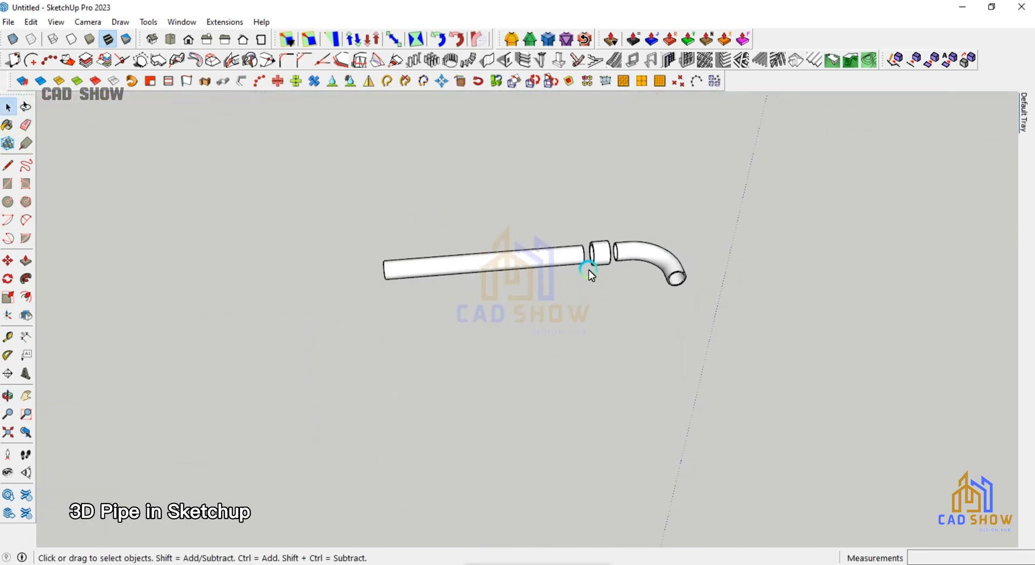
# Step: Copy the straight pipe, collar and curved pipe together about 1' 10 5/16" along the green axis
pyautogui.scroll(4, 622, 249)
pyautogui.moveTo(597, 247); pyautogui.dragTo(634, 274, button='middle')
pyautogui.hotkey('ctrl', 'a')
pyautogui.scroll(-2, 453, 180)
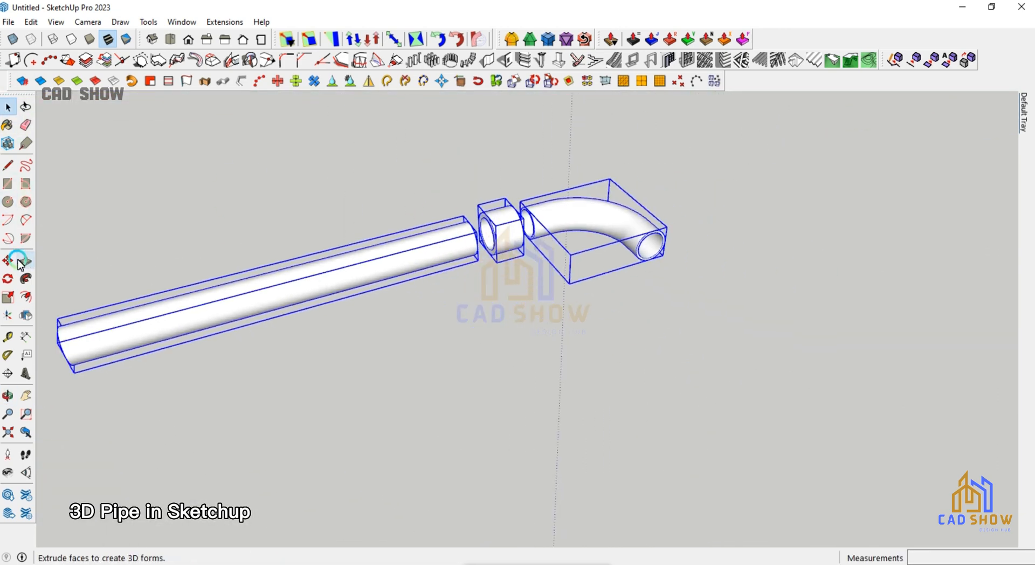
pyautogui.moveTo(76, 267); pyautogui.dragTo(168, 270, button='middle')
pyautogui.press('m')
pyautogui.click(180, 346)
pyautogui.press('ctrl')
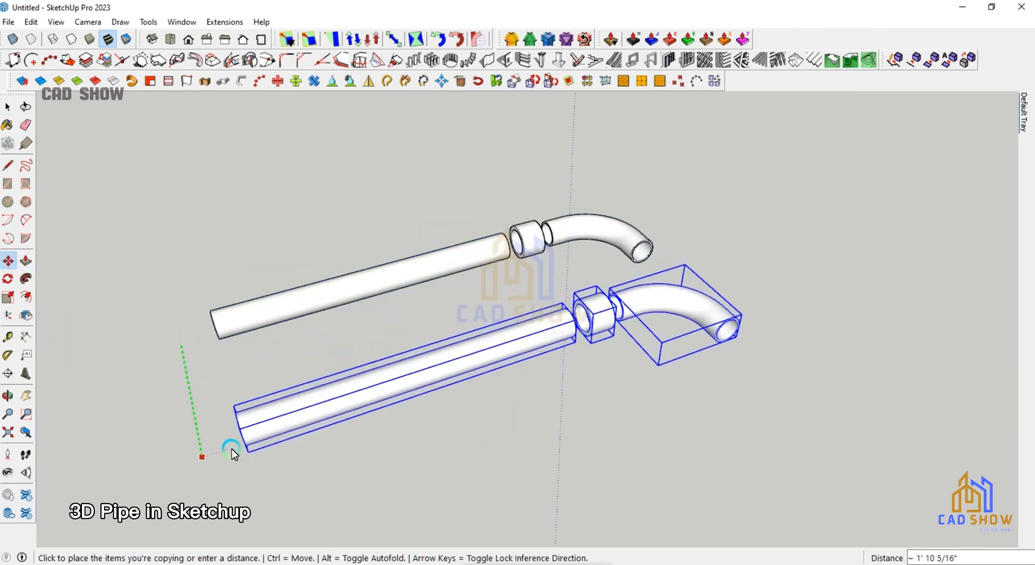
pyautogui.click(231, 447)
pyautogui.click(8, 107)
pyautogui.click(668, 454)
pyautogui.scroll(5, 648, 315)
pyautogui.moveTo(575, 349); pyautogui.dragTo(589, 318, button='middle')
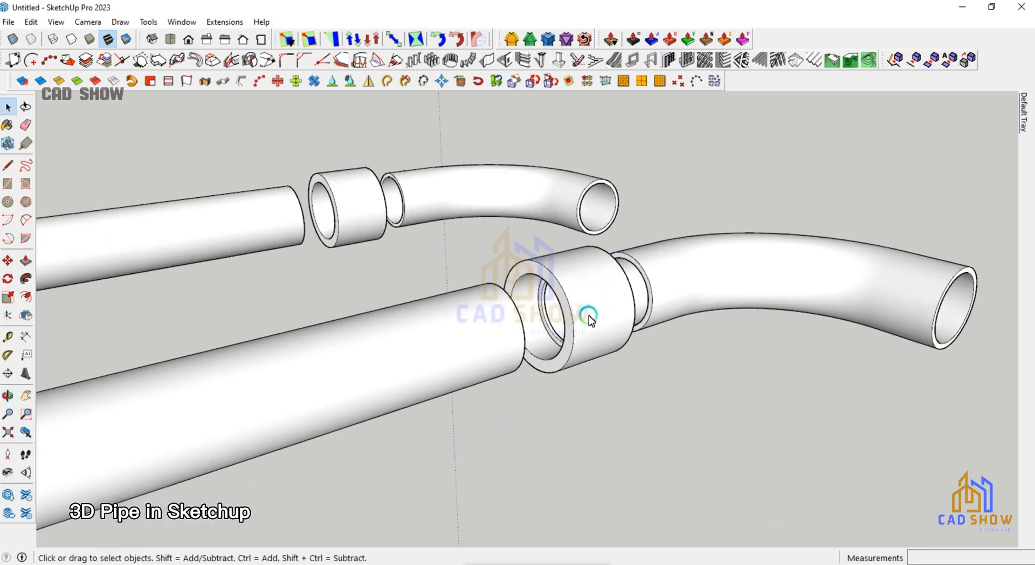
# Step: Move the copied collar along the red axis onto the copied curved pipe until the inner lip meets the pipe's end
pyautogui.click(589, 318)
pyautogui.click(7, 260)
pyautogui.scroll(5, 555, 325)
pyautogui.click(550, 353)
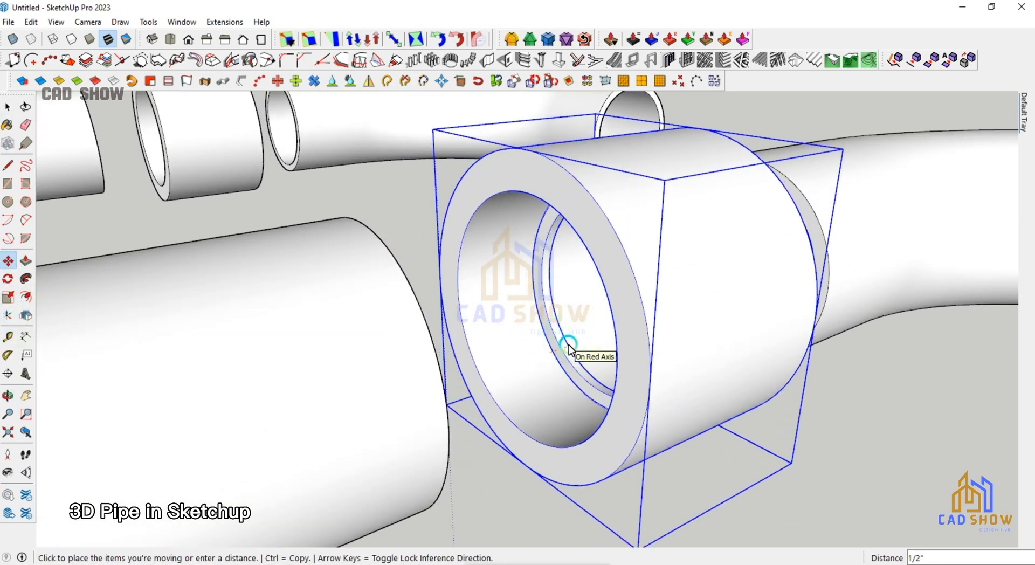
pyautogui.scroll(6, 564, 347)
pyautogui.click(738, 286)
pyautogui.scroll(-5, 547, 323)
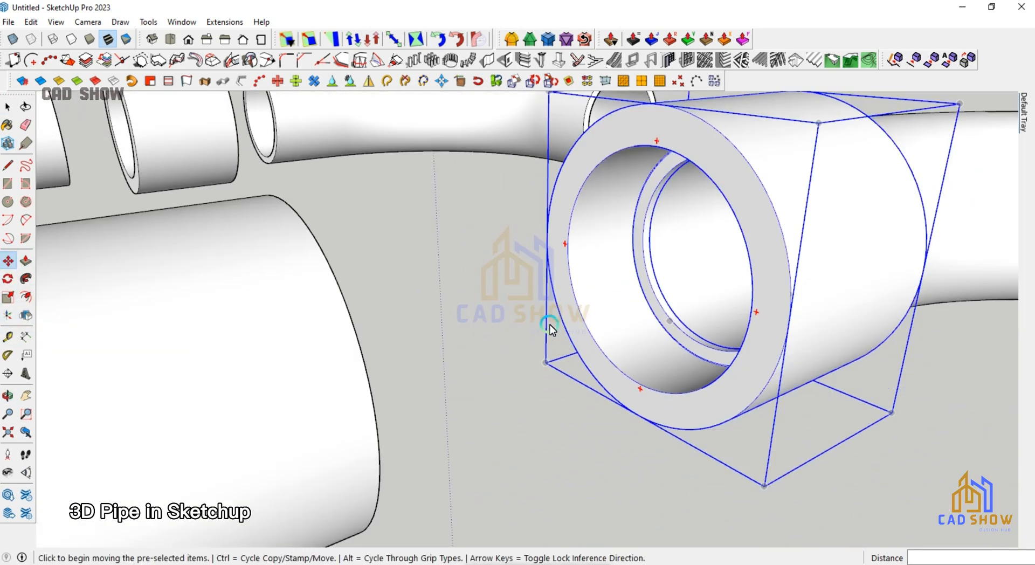
pyautogui.moveTo(547, 323); pyautogui.dragTo(609, 364, button='middle')
pyautogui.scroll(-4, 582, 404)
pyautogui.moveTo(582, 404); pyautogui.dragTo(560, 409, button='middle')
pyautogui.scroll(3, 453, 315)
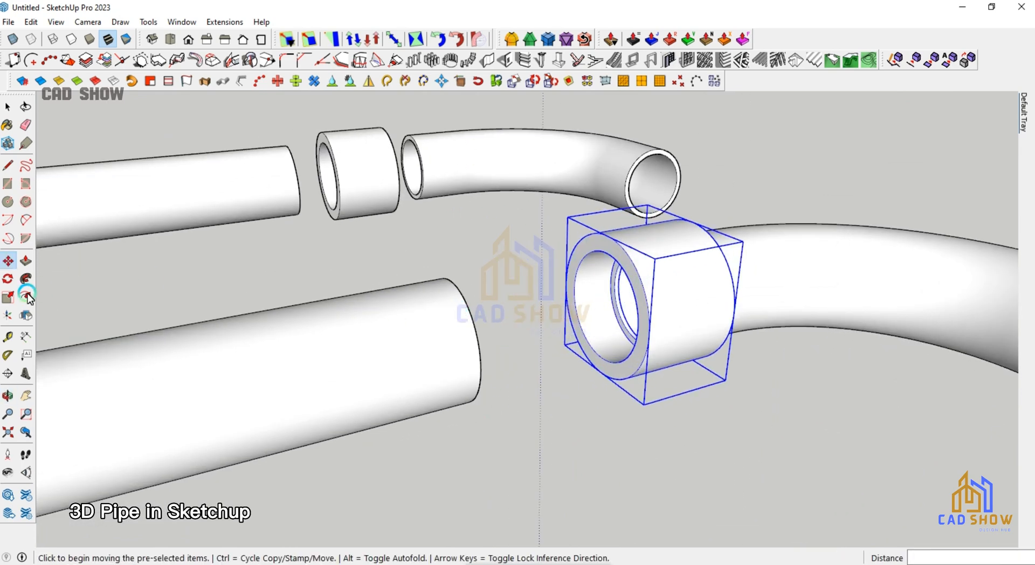
# Step: Move the copied straight pipe along the red axis so its end is flush with the collar's open face
pyautogui.click(8, 107)
pyautogui.click(86, 388)
pyautogui.click(7, 261)
pyautogui.scroll(1, 530, 372)
pyautogui.scroll(1, 530, 378)
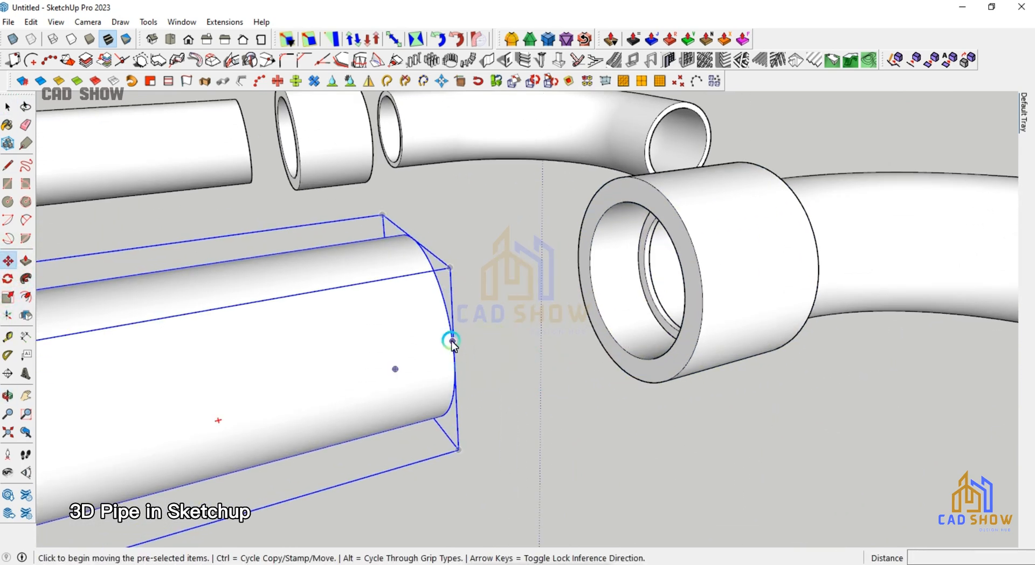
pyautogui.click(451, 340)
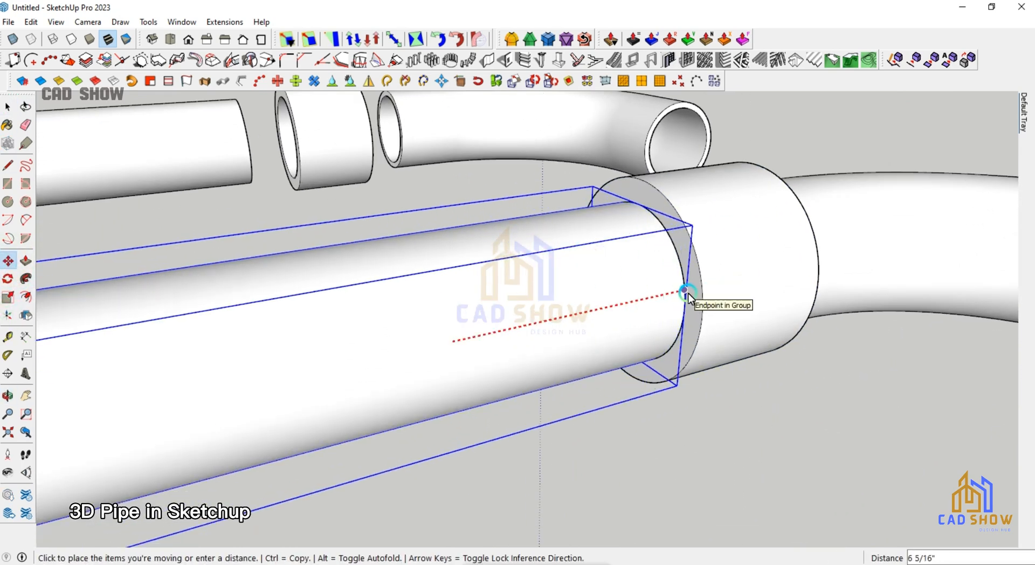
pyautogui.click(695, 288)
# Step: Move the straight pipe 2" further along the red axis into the collar
pyautogui.click(701, 285)
pyautogui.click(708, 287)
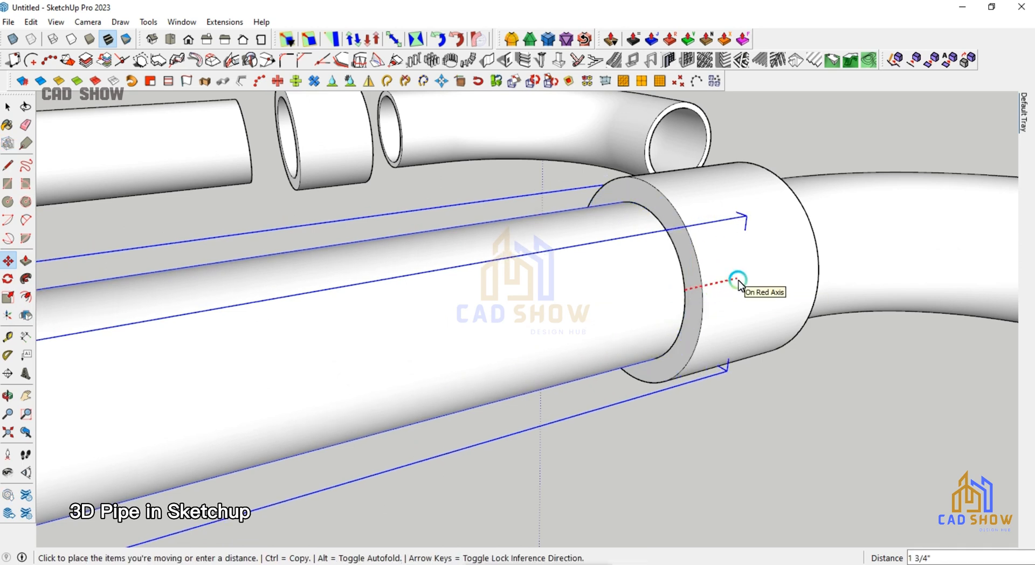
pyautogui.write('2')
pyautogui.press('Return')
# Step: Turn on X-ray and shift the straight pipe slightly back so its end meets the collar's inner lip
pyautogui.scroll(-1, 511, 331)
pyautogui.click(13, 39)
pyautogui.moveTo(593, 280); pyautogui.dragTo(527, 367, button='middle')
pyautogui.scroll(2, 525, 372)
pyautogui.click(548, 305)
pyautogui.click(538, 308)
pyautogui.scroll(-1, 559, 329)
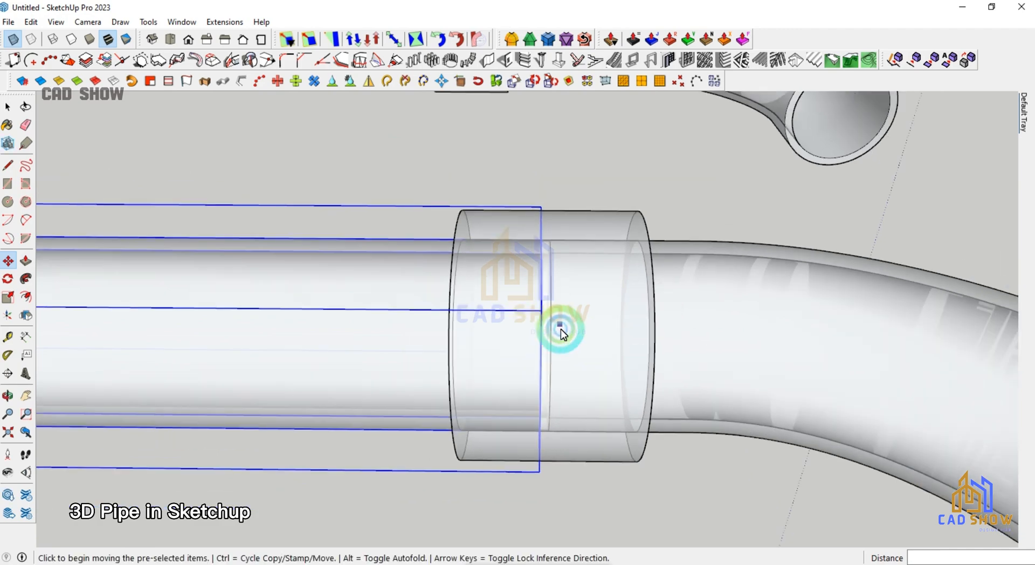
pyautogui.click(9, 107)
pyautogui.click(431, 183)
# Step: Check how both pipes sit inside the collar, then turn X-ray off
pyautogui.scroll(-3, 460, 215)
pyautogui.moveTo(580, 283); pyautogui.dragTo(677, 224, button='middle')
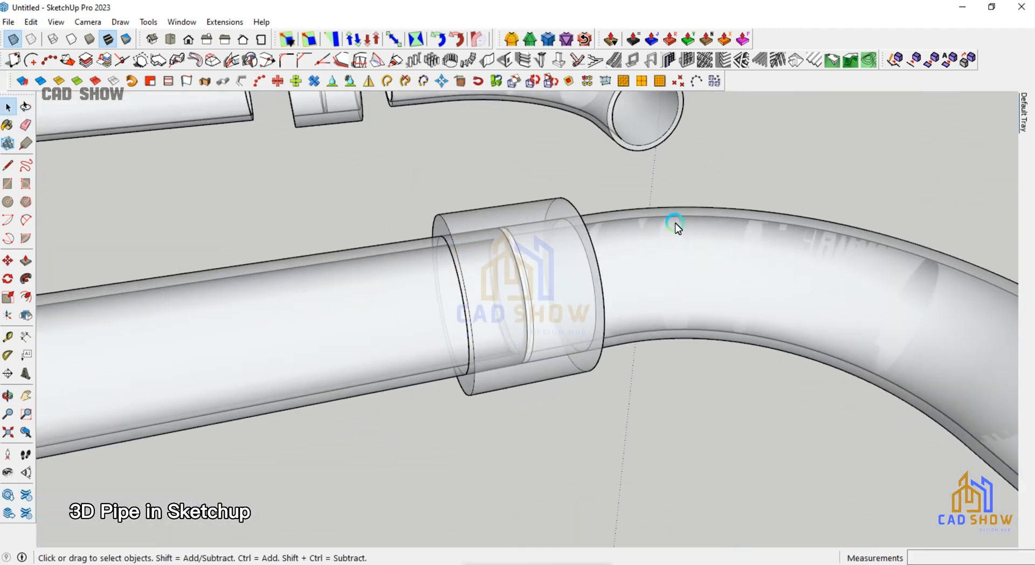
pyautogui.scroll(-3, 680, 226)
pyautogui.click(13, 40)
pyautogui.scroll(-2, 776, 296)
pyautogui.moveTo(697, 297); pyautogui.dragTo(776, 326, button='middle')
pyautogui.scroll(-2, 682, 254)
# Step: Copy the curved pipe's free end face from inside its group and paste it in place outside the group
pyautogui.scroll(5, 734, 277)
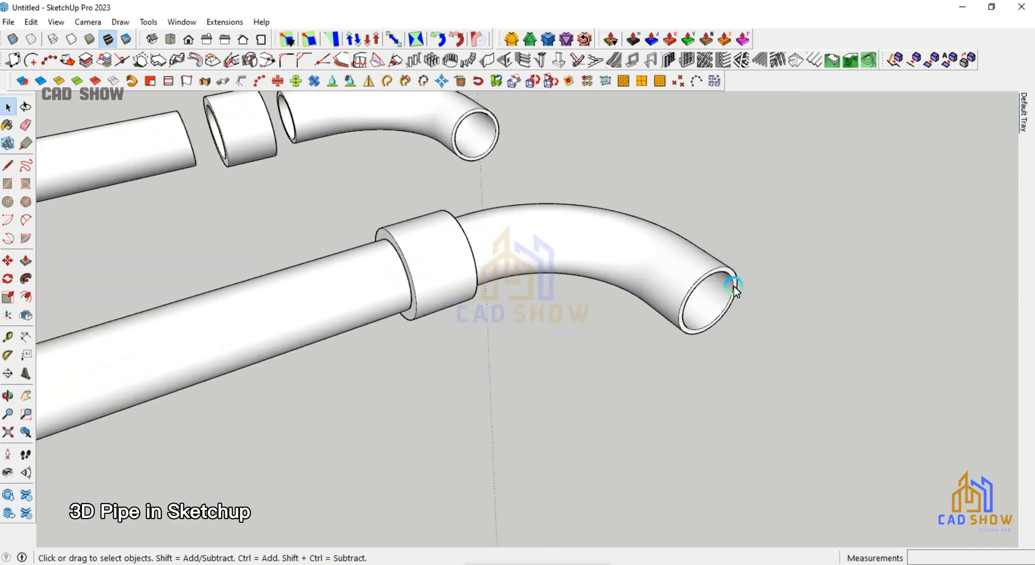
pyautogui.click(731, 261)
pyautogui.click(31, 21)
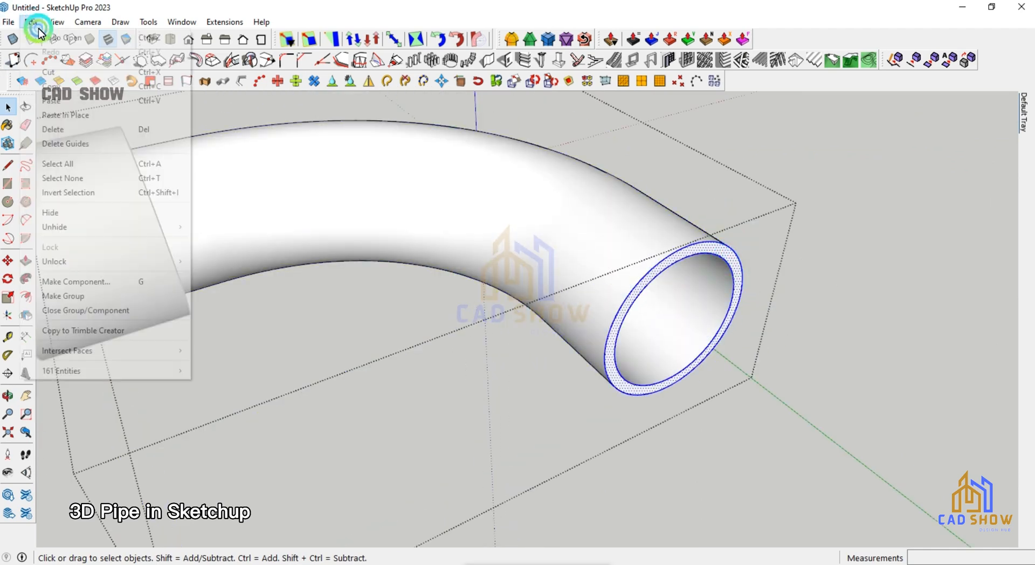
pyautogui.click(85, 310)
pyautogui.click(31, 22)
pyautogui.click(66, 115)
pyautogui.scroll(3, 675, 291)
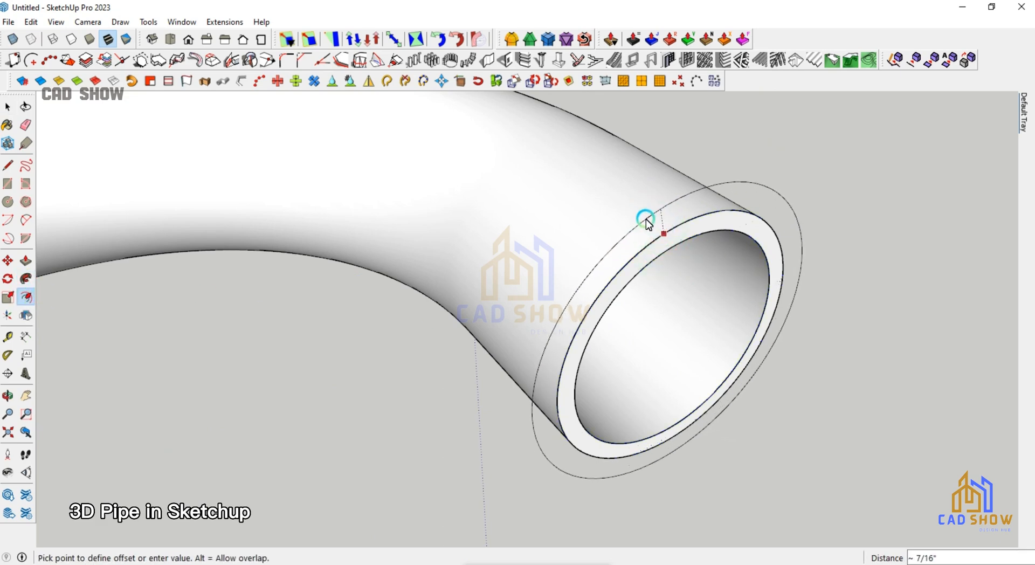
# Step: Offset the pasted ring's outer edge outward by about 7/16"
pyautogui.press('Return')
pyautogui.scroll(-2, 624, 285)
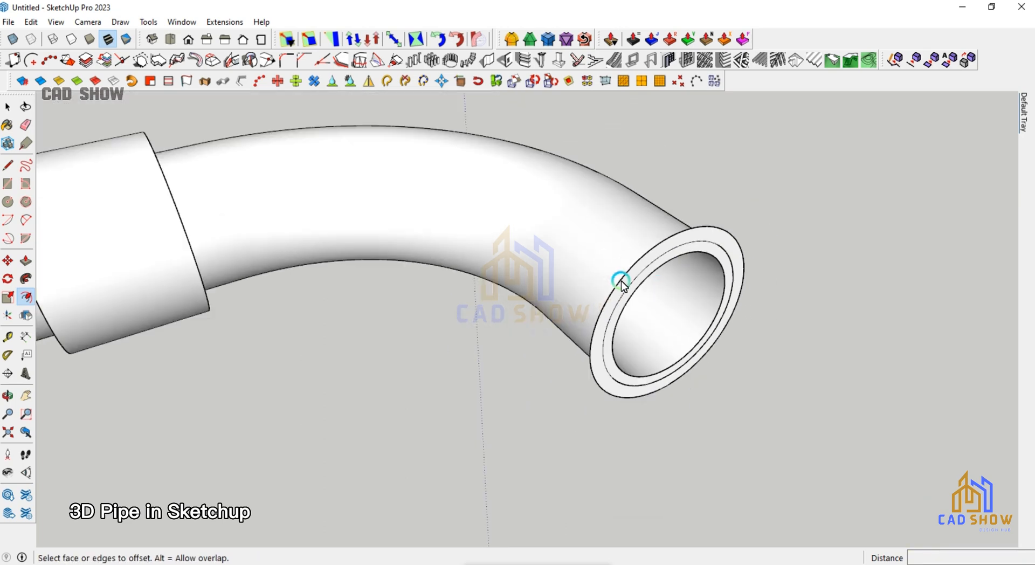
pyautogui.click(662, 265)
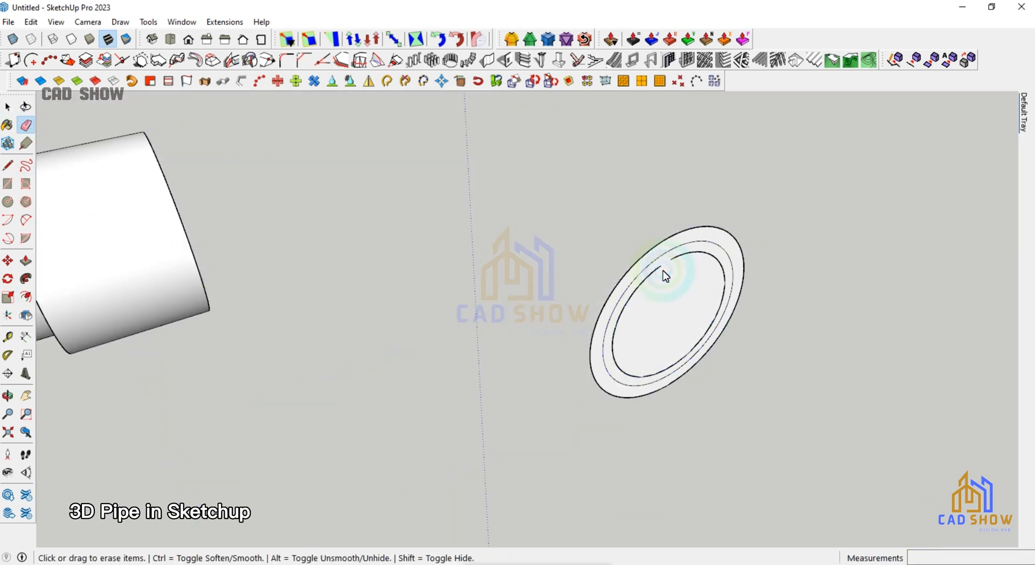
pyautogui.hotkey('ctrl', 'z')
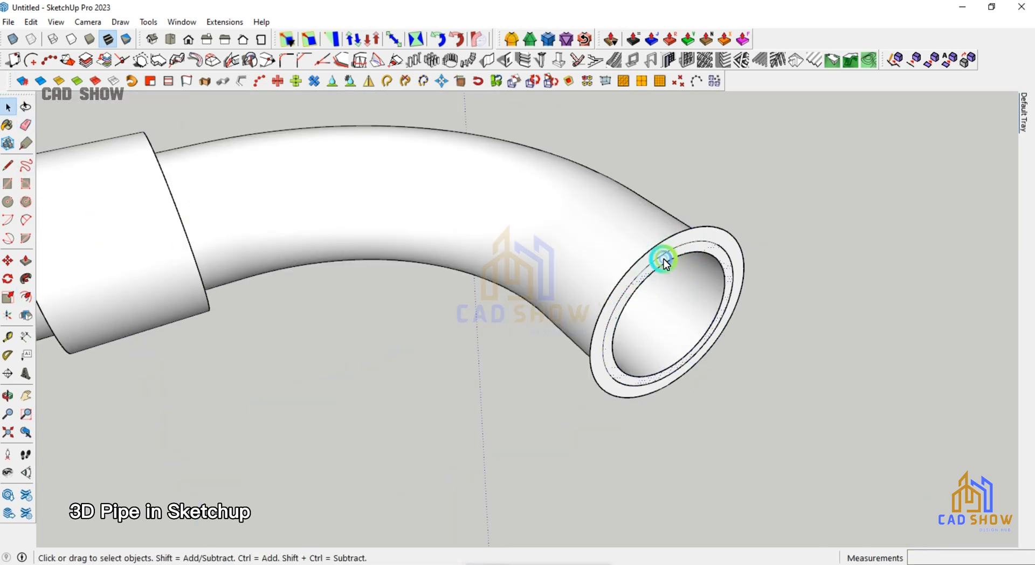
# Step: Push/Pull the ring faces into a second collar with an inner lip, extending the outer ring 2" beyond the curved pipe
pyautogui.scroll(2, 692, 260)
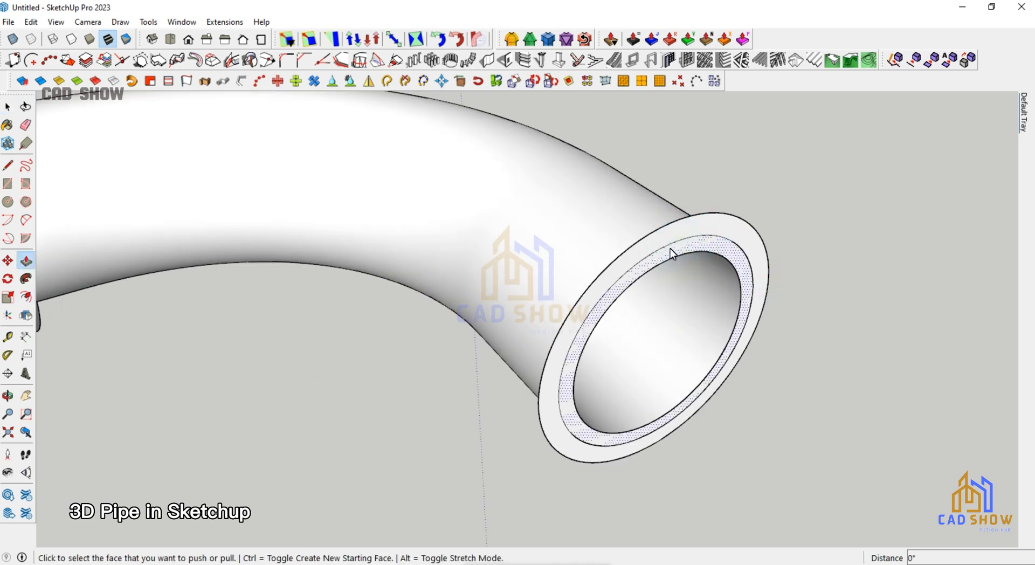
pyautogui.click(618, 295)
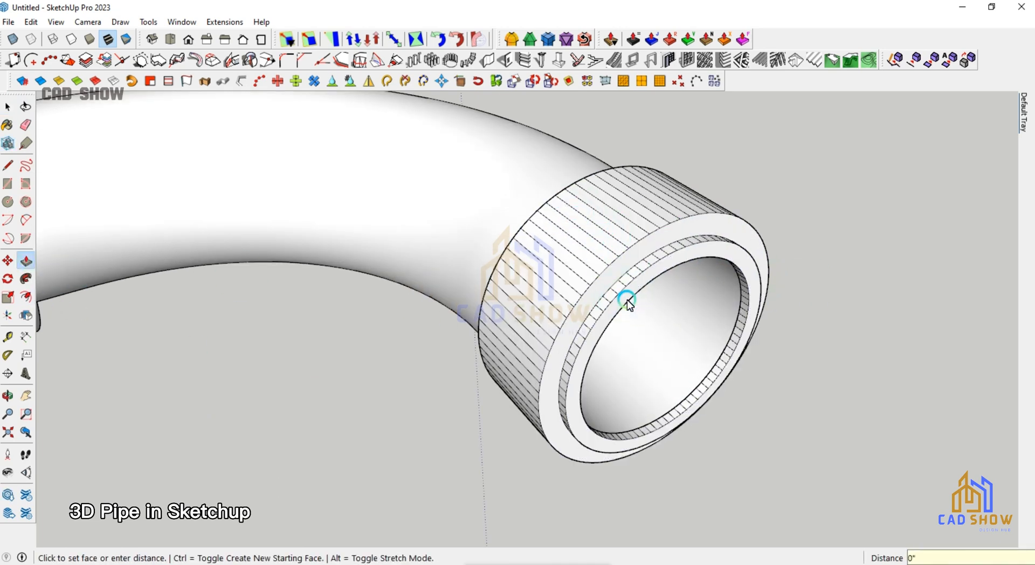
pyautogui.write('2')
pyautogui.press('Return')
pyautogui.scroll(-1, 602, 365)
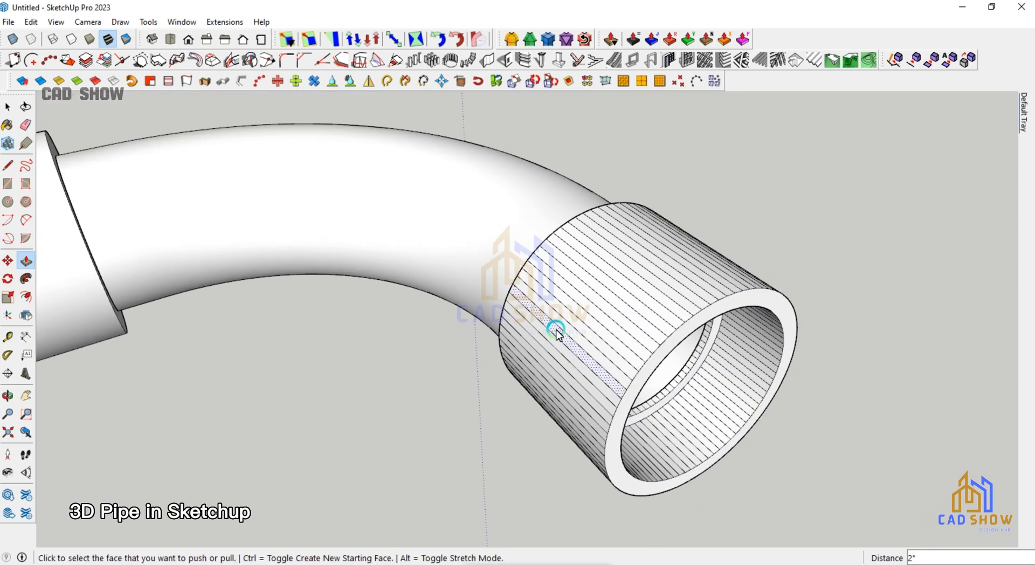
# Step: Soften the second collar's edges and make the collar a group
pyautogui.tripleClick(664, 322)
pyautogui.rightClick(664, 322)
pyautogui.click(617, 173)
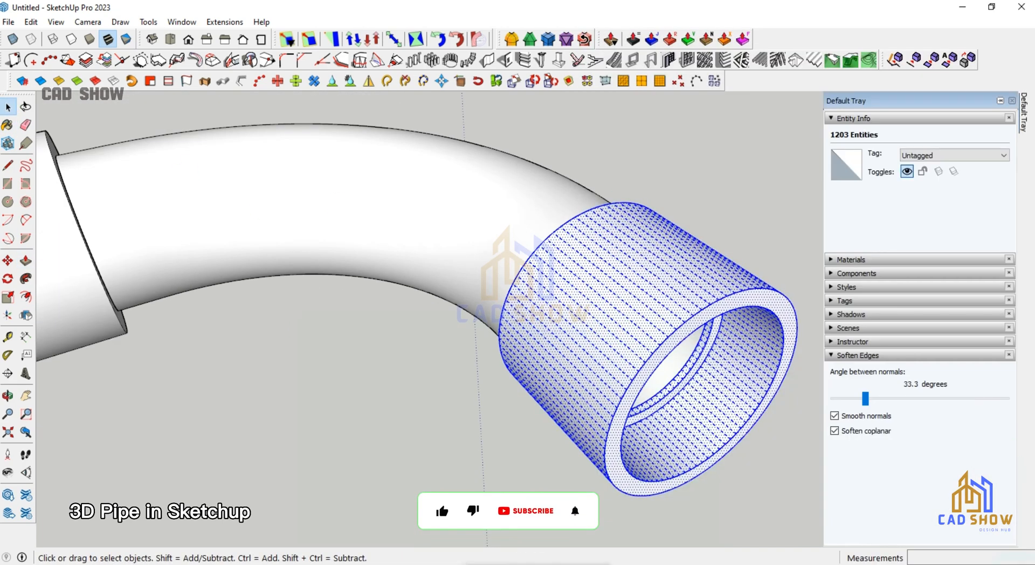
pyautogui.rightClick(717, 293)
pyautogui.click(601, 115)
pyautogui.click(580, 188)
# Step: Copy the inner lip face from inside the second collar's group and paste it in place outside the group
pyautogui.moveTo(580, 188); pyautogui.dragTo(676, 326, button='middle')
pyautogui.scroll(-2, 677, 325)
pyautogui.scroll(4, 679, 318)
pyautogui.doubleClick(678, 283)
pyautogui.doubleClick(678, 284)
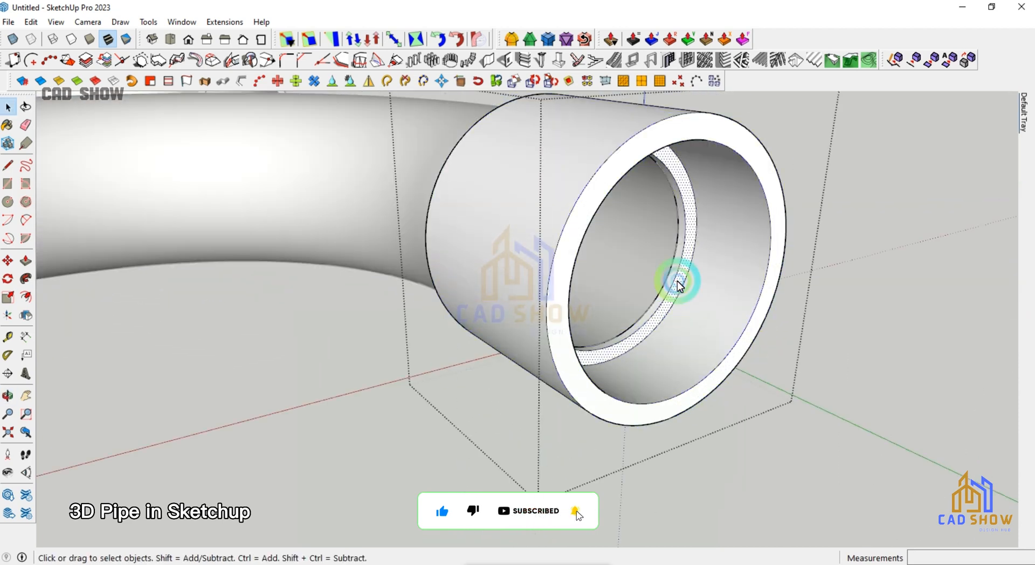
pyautogui.click(8, 22)
pyautogui.click(357, 419)
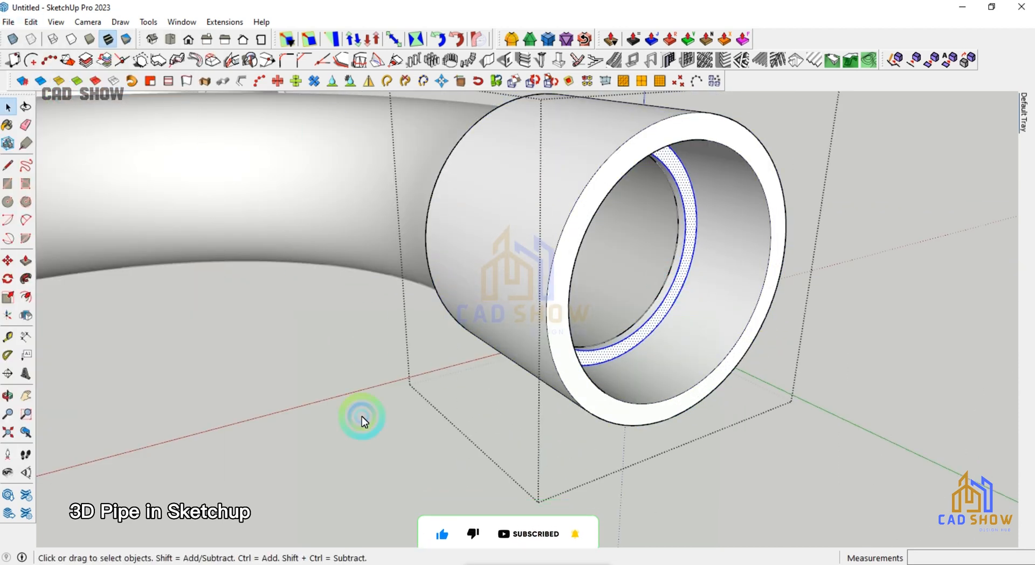
pyautogui.click(31, 22)
pyautogui.click(63, 113)
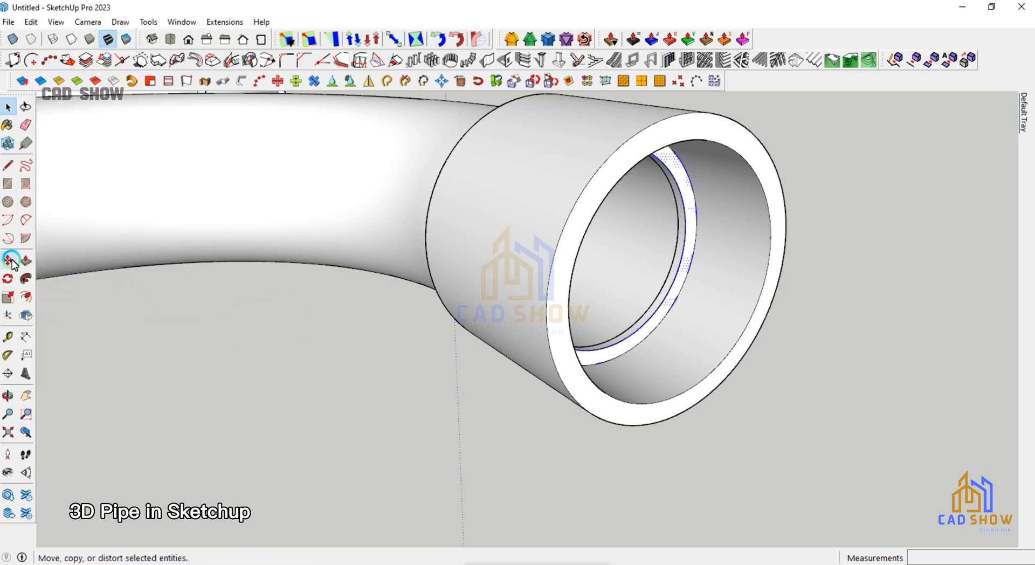
# Step: Push/Pull the pasted lip ring outward into a straight pipe extending well beyond the second collar
pyautogui.click(689, 241)
pyautogui.scroll(-5, 689, 240)
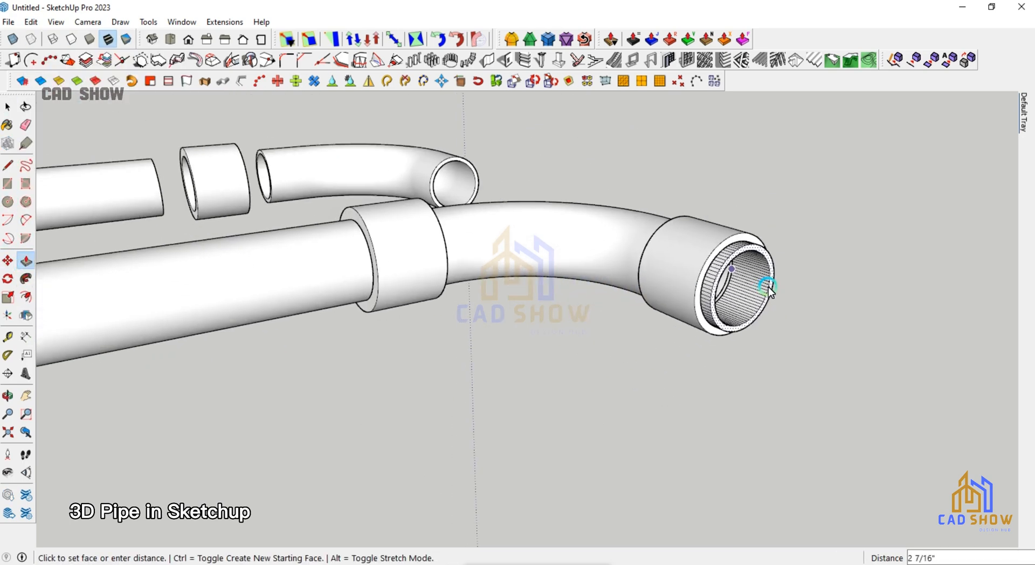
pyautogui.press('space')
pyautogui.scroll(-2, 318, 392)
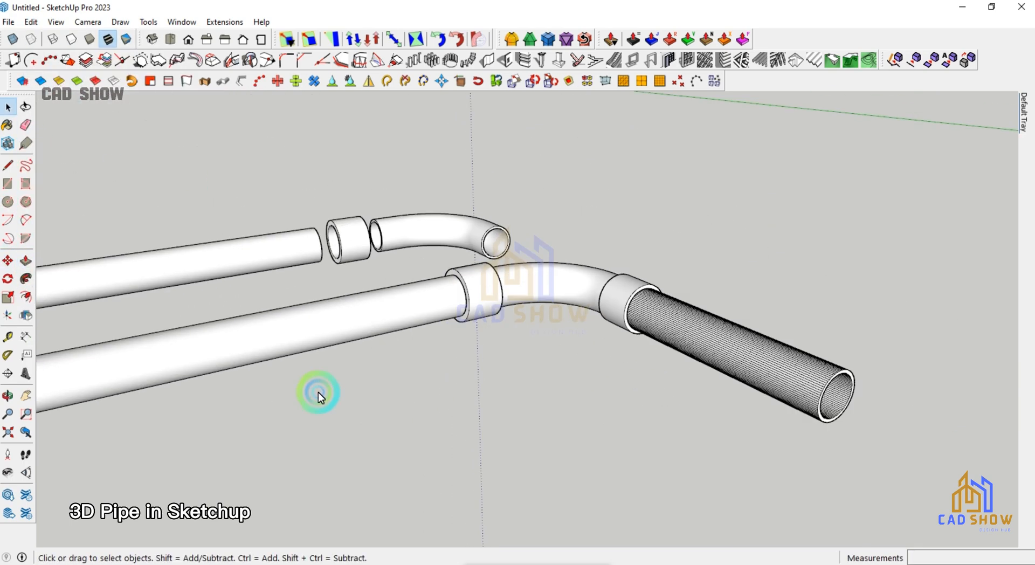
# Step: Soften the new straight pipe's edges and make the pipe a group
pyautogui.scroll(3, 710, 376)
pyautogui.tripleClick(776, 351)
pyautogui.rightClick(776, 351)
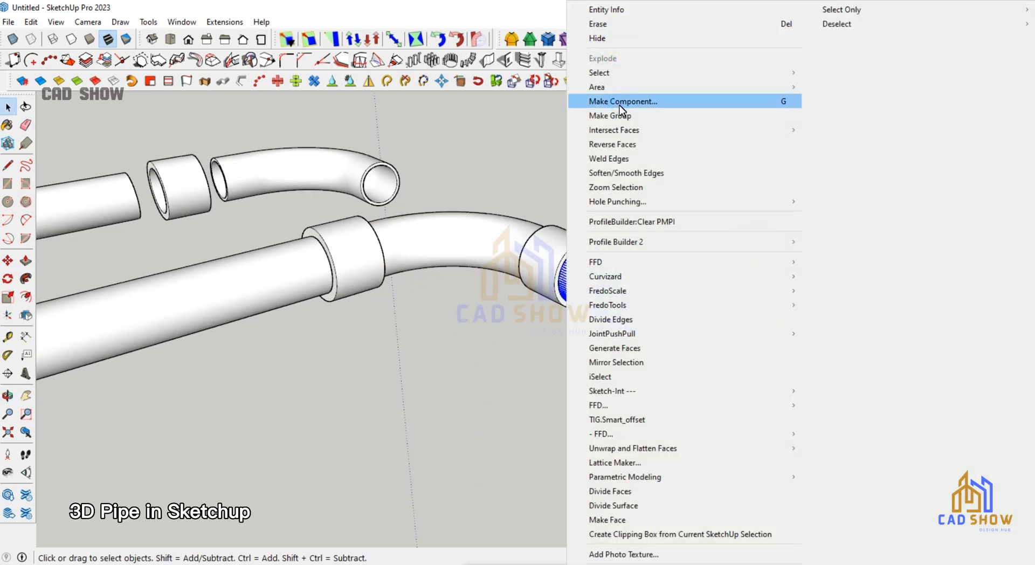
pyautogui.click(626, 173)
pyautogui.rightClick(746, 356)
pyautogui.click(619, 119)
pyautogui.scroll(-2, 616, 191)
pyautogui.click(617, 192)
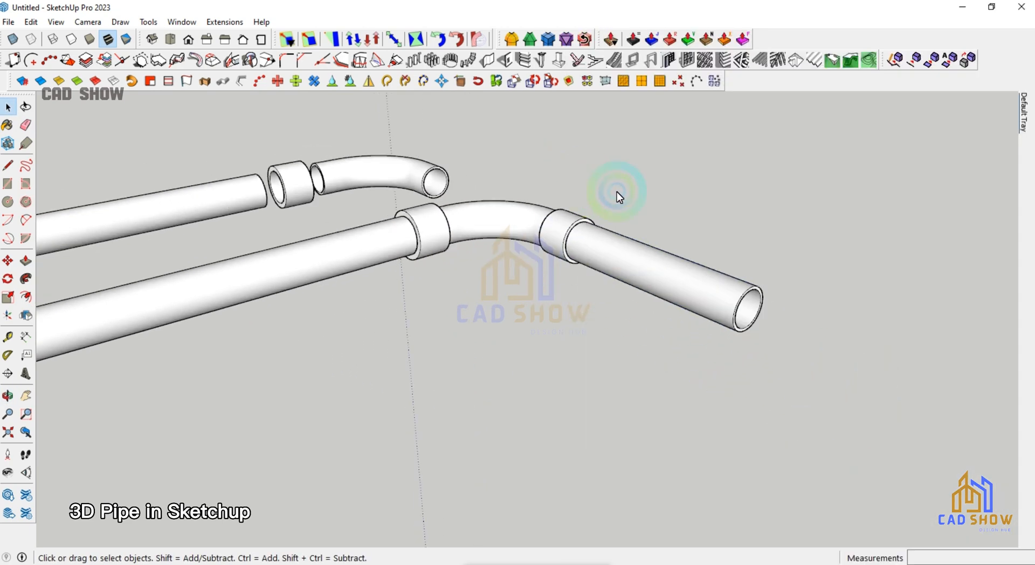
# Step: Paint both collars of the joined assembly dark green
pyautogui.moveTo(616, 192); pyautogui.dragTo(677, 431, button='middle')
pyautogui.scroll(6, 538, 266)
pyautogui.scroll(-4, 522, 262)
pyautogui.scroll(-2, 626, 243)
pyautogui.click(655, 302)
pyautogui.moveTo(1022, 121)
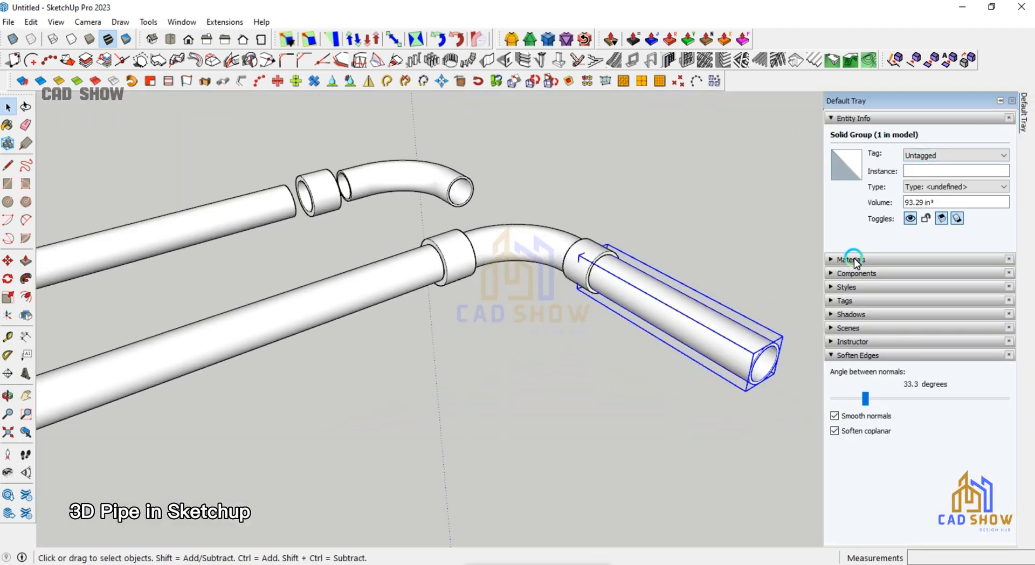
pyautogui.click(844, 287)
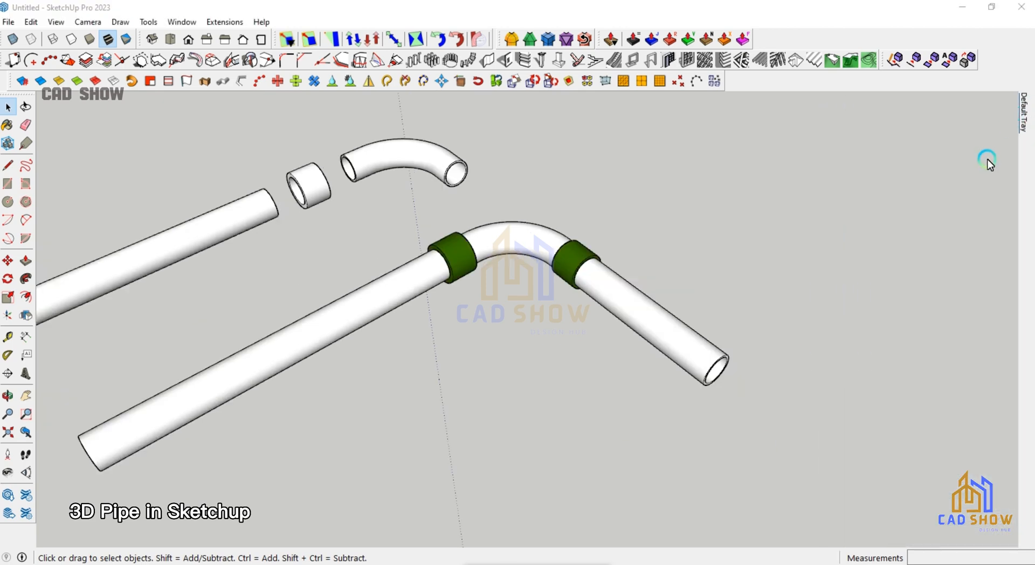
# Step: Paint both collars of the joined assembly with 0074_SeaGreen from the Colors-Named collection
pyautogui.moveTo(1029, 103)
pyautogui.click(990, 114)
pyautogui.click(944, 345)
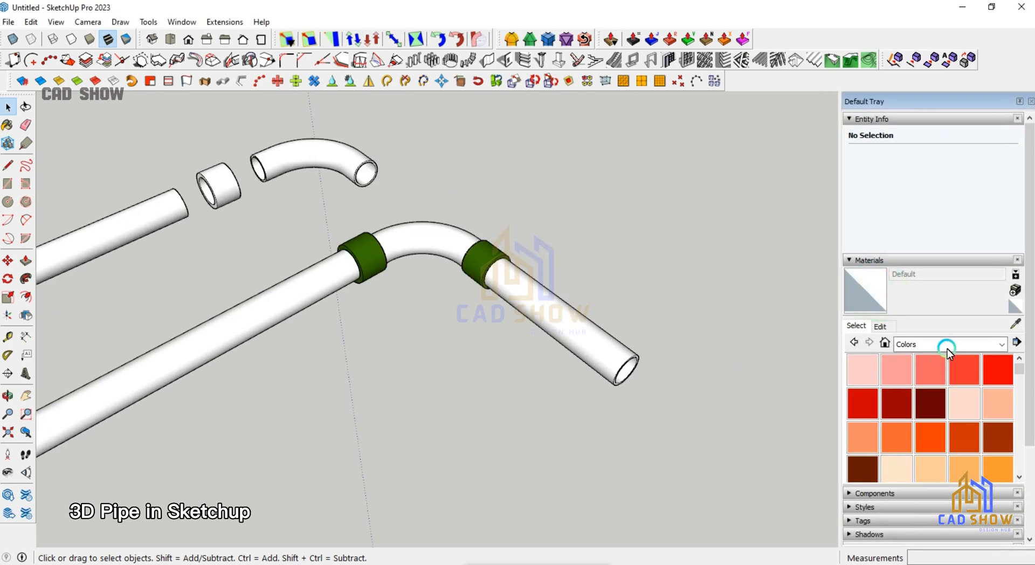
pyautogui.click(943, 374)
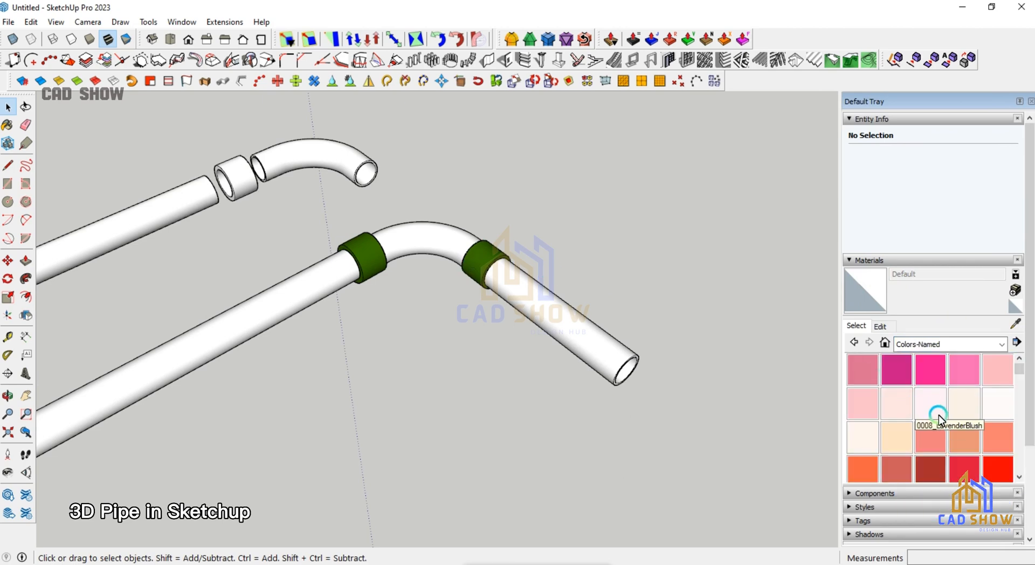
pyautogui.scroll(-5, 941, 420)
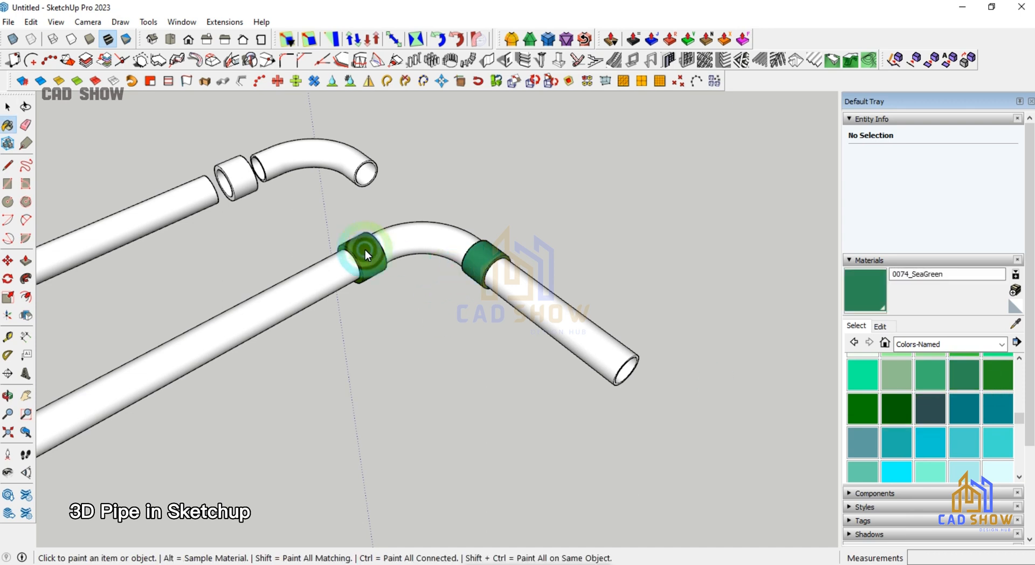
# Step: Paint the curved pipe and both straight pipes of the joined assembly with 0133_Gray
pyautogui.scroll(-5, 961, 419)
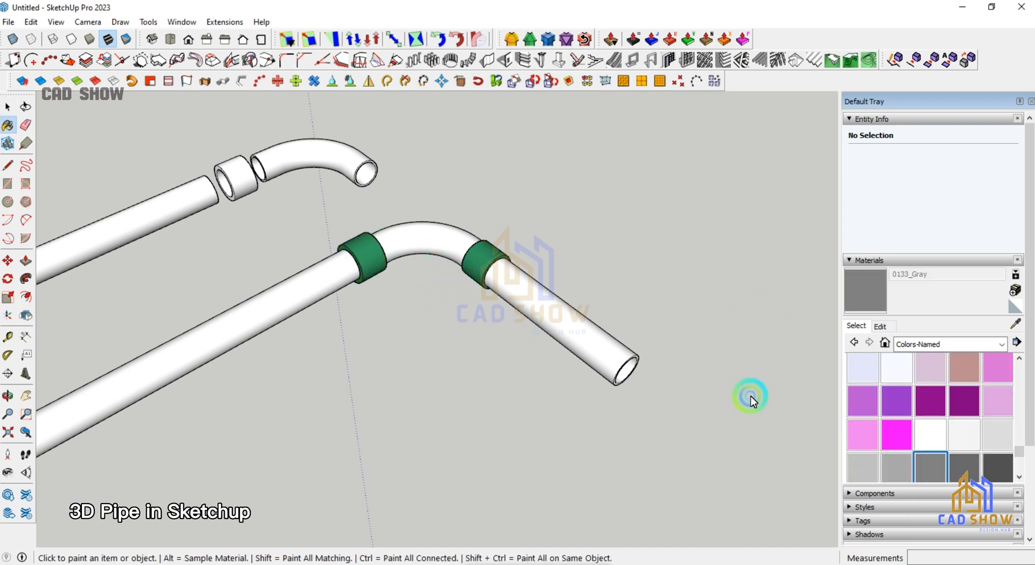
pyautogui.click(451, 243)
pyautogui.click(309, 277)
pyautogui.scroll(-3, 559, 268)
pyautogui.moveTo(350, 388)
pyautogui.mouseDown(button='middle')
pyautogui.moveTo(302, 416)
pyautogui.moveTo(277, 410)
pyautogui.mouseUp(button='middle')
pyautogui.click(8, 106)
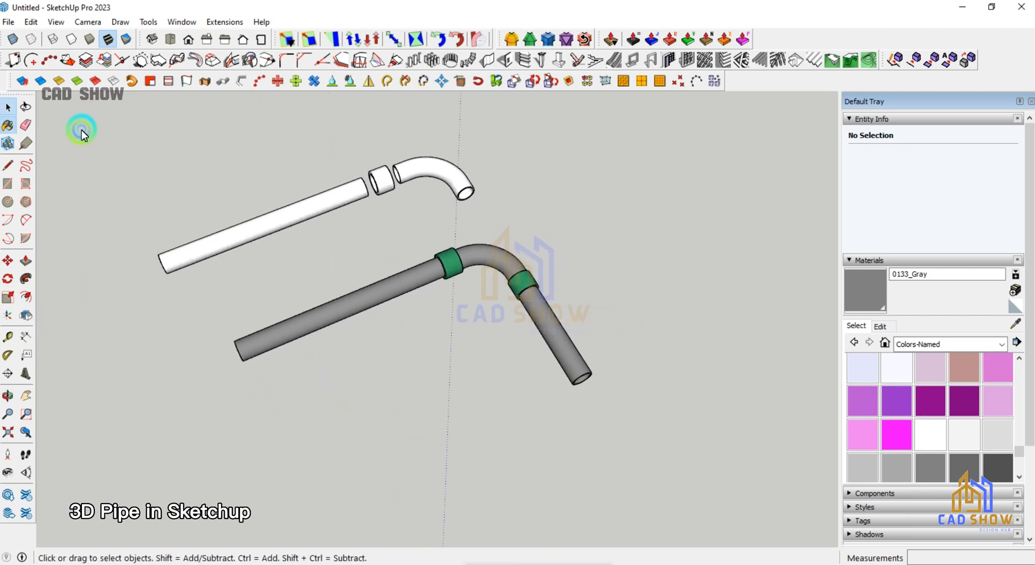
# Step: Examine the painted assembly and its collar joints from several angles
pyautogui.moveTo(378, 296)
pyautogui.mouseDown(button='middle')
pyautogui.moveTo(413, 300)
pyautogui.moveTo(753, 174)
pyautogui.mouseUp(button='middle')
pyautogui.scroll(3, 386, 317)
pyautogui.scroll(2, 565, 234)
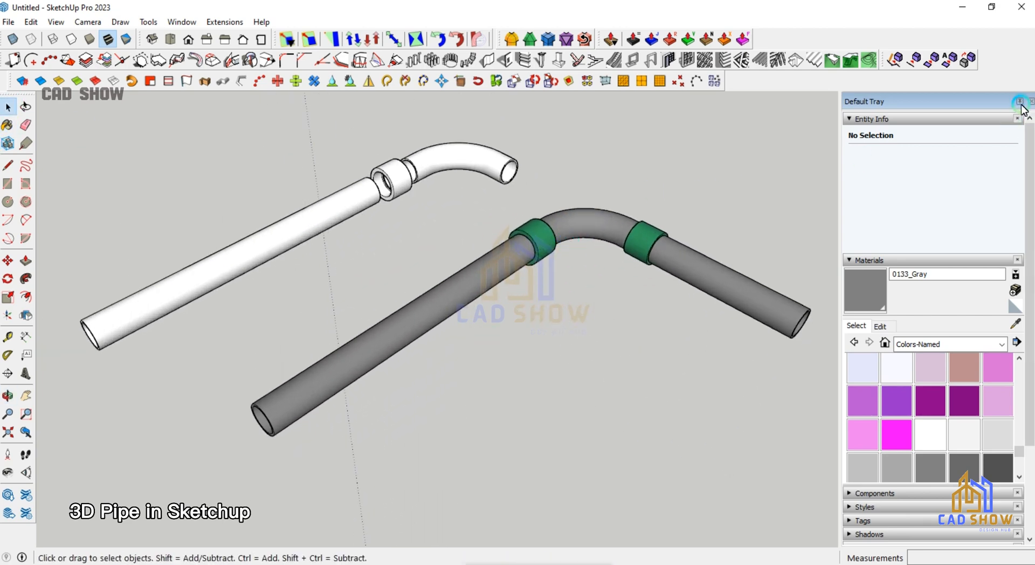
pyautogui.click(1019, 102)
pyautogui.moveTo(646, 207); pyautogui.dragTo(947, 427, button='middle')
pyautogui.moveTo(560, 424); pyautogui.dragTo(485, 199, button='middle')
pyautogui.scroll(6, 492, 191)
pyautogui.scroll(4, 446, 249)
pyautogui.moveTo(446, 249); pyautogui.dragTo(454, 300, button='middle')
pyautogui.scroll(-8, 454, 298)
pyautogui.moveTo(524, 267); pyautogui.dragTo(501, 372, button='middle')
pyautogui.scroll(3, 501, 323)
# Step: Inspect the pipe joints in Wireframe, Hidden Line, Back Edges and X-ray display
pyautogui.click(53, 39)
pyautogui.moveTo(489, 232); pyautogui.dragTo(661, 360, button='middle')
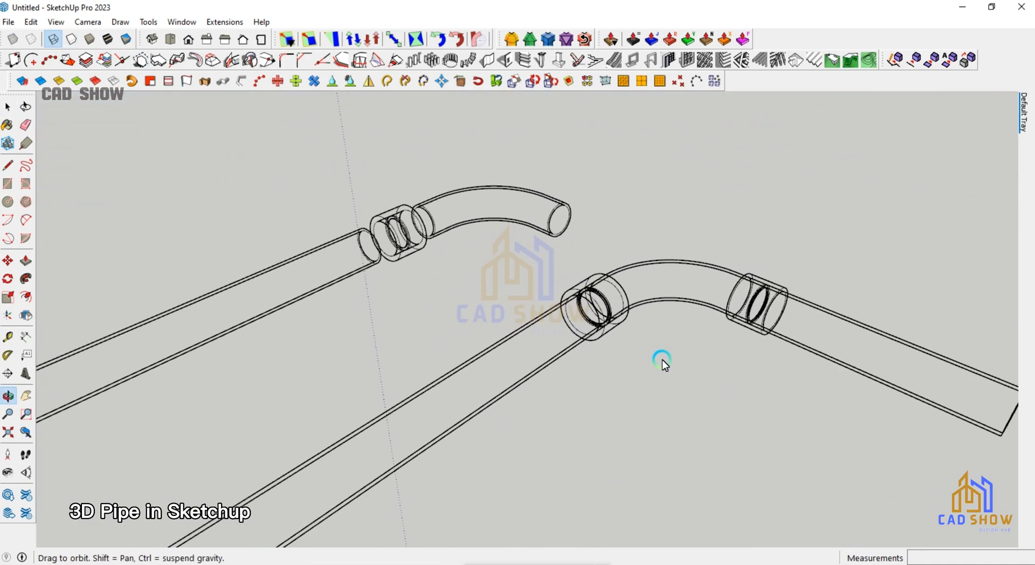
pyautogui.scroll(-2, 484, 246)
pyautogui.click(72, 40)
pyautogui.scroll(4, 474, 291)
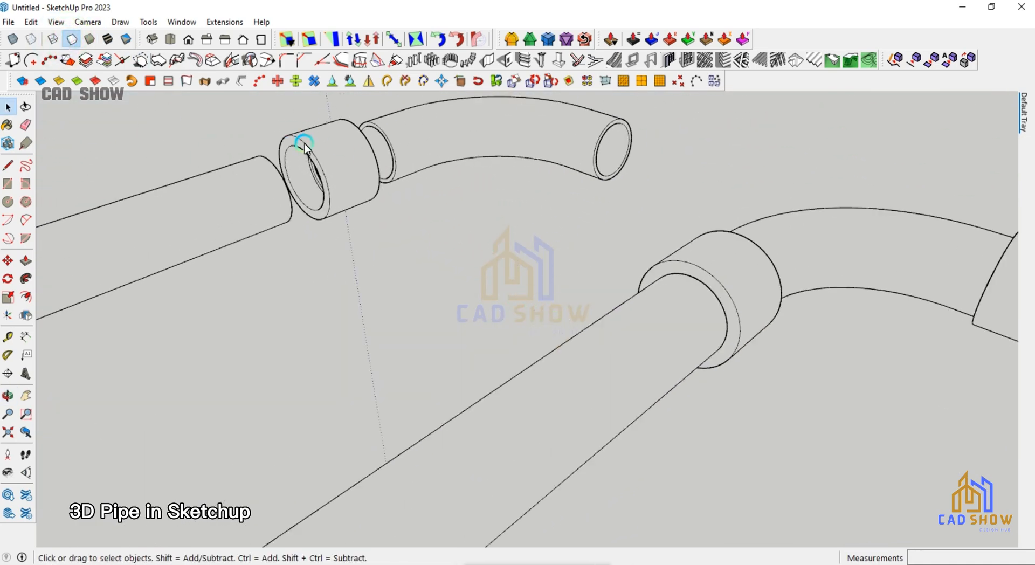
pyautogui.click(31, 39)
pyautogui.scroll(-3, 405, 295)
pyautogui.scroll(1, 758, 318)
pyautogui.moveTo(757, 318); pyautogui.dragTo(746, 296, button='middle')
pyautogui.click(13, 39)
pyautogui.moveTo(516, 294); pyautogui.dragTo(451, 317, button='middle')
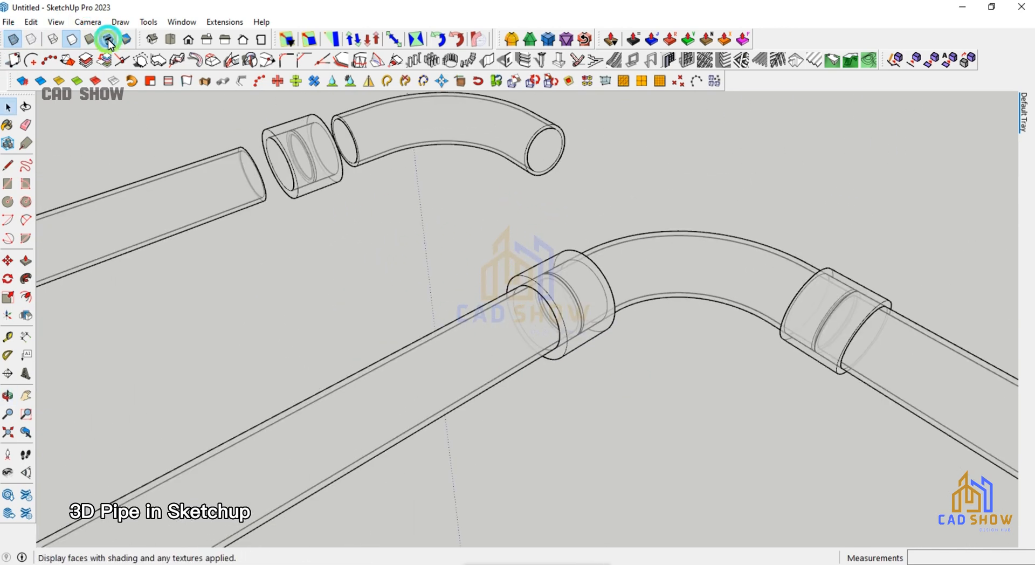
# Step: Set the face style to Shaded, turn X-ray off and bring both assemblies into view
pyautogui.click(108, 40)
pyautogui.click(127, 39)
pyautogui.click(90, 39)
pyautogui.click(377, 199)
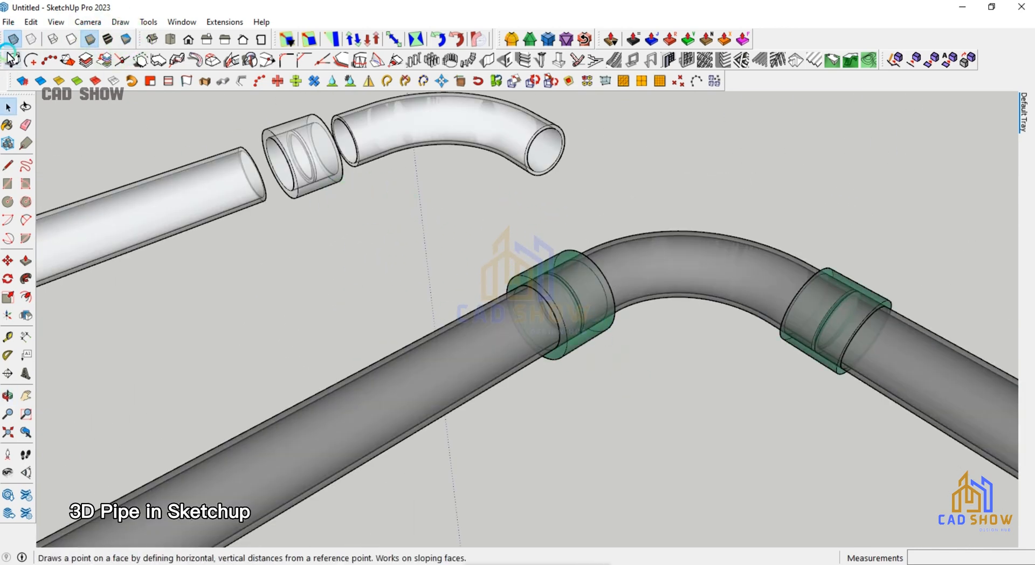
pyautogui.click(31, 21)
pyautogui.click(13, 39)
pyautogui.scroll(-4, 600, 257)
pyautogui.scroll(1, 551, 370)
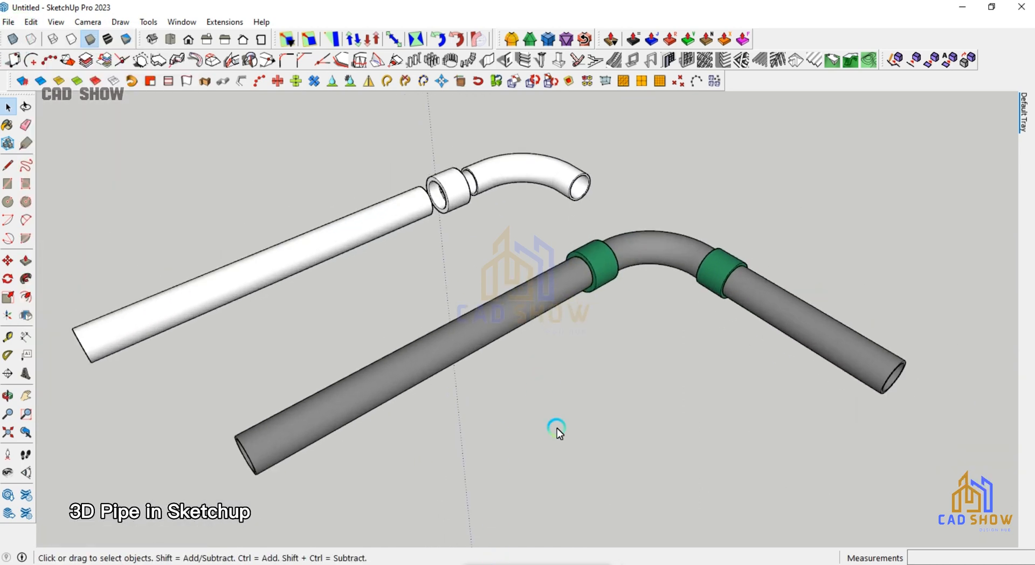
pyautogui.moveTo(558, 427); pyautogui.dragTo(663, 431, button='middle')
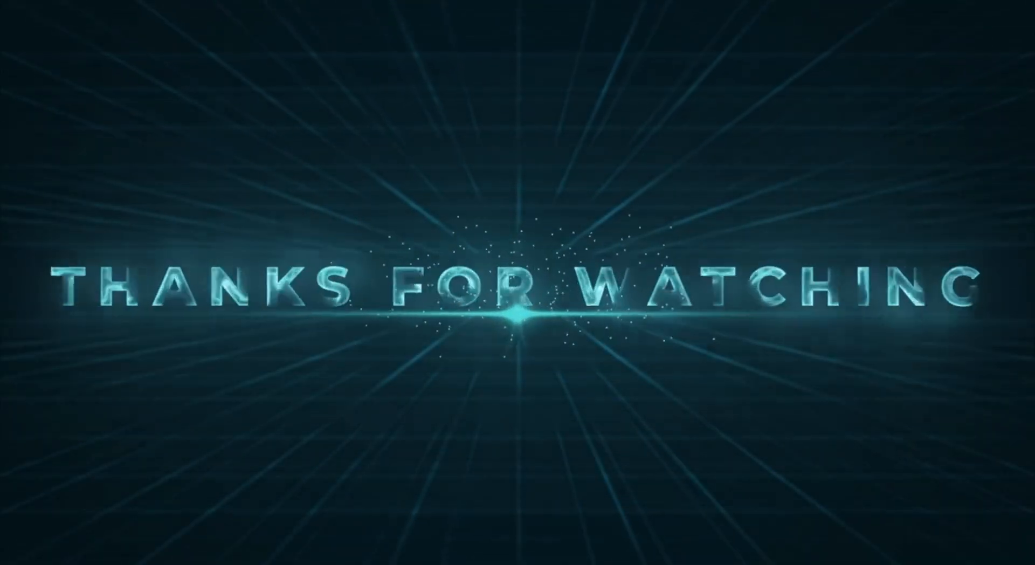